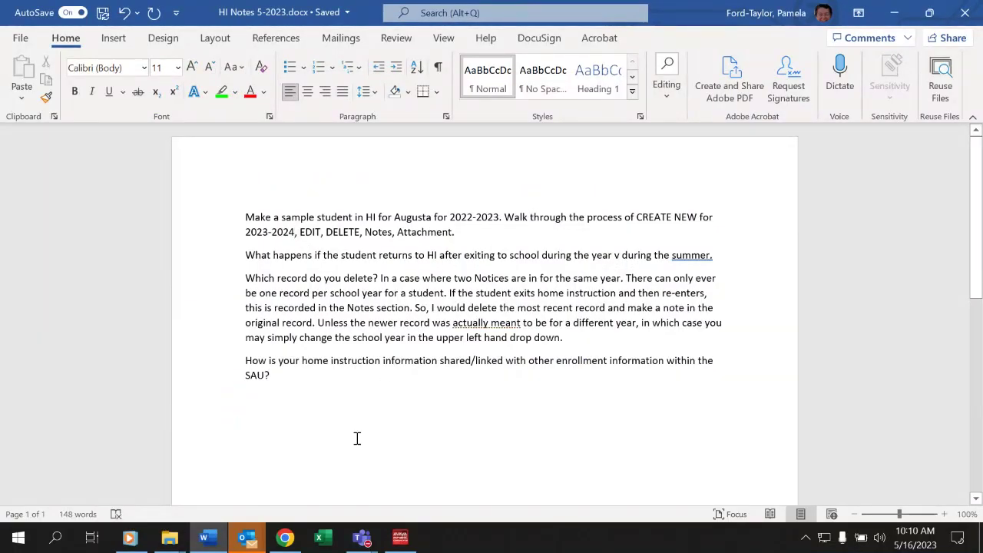
Bring Chrome forward from the taskbar, showing the NEO Maine Schools Update page for Holy Cross School.
left_click(286, 540)
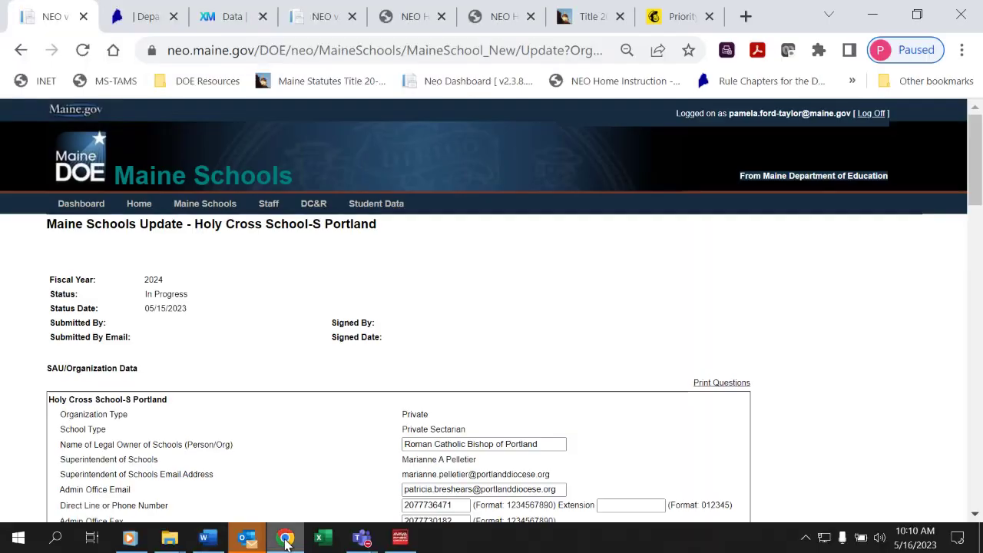
Go back two pages, then switch to the NEO Home Instruction browser tab.
left_click(21, 52)
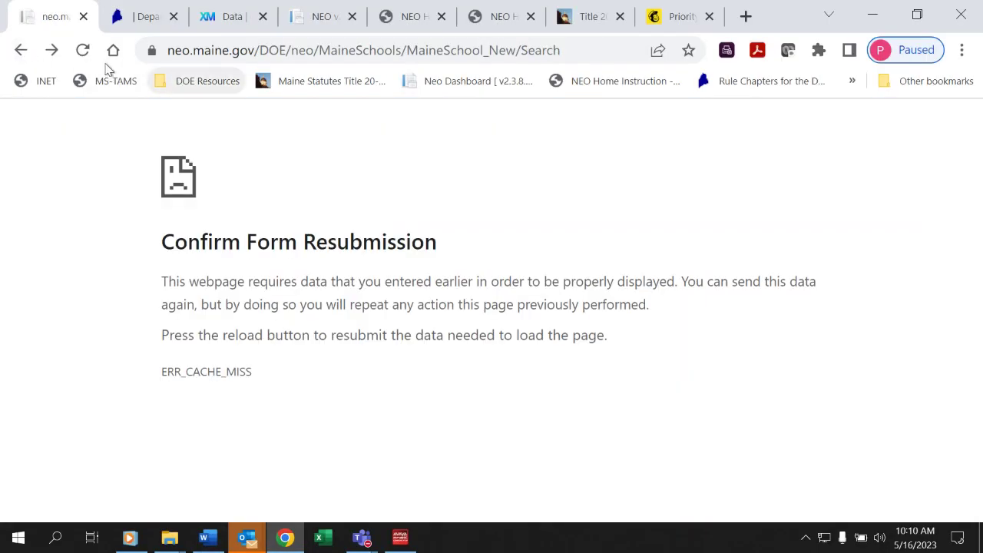
left_click(19, 51)
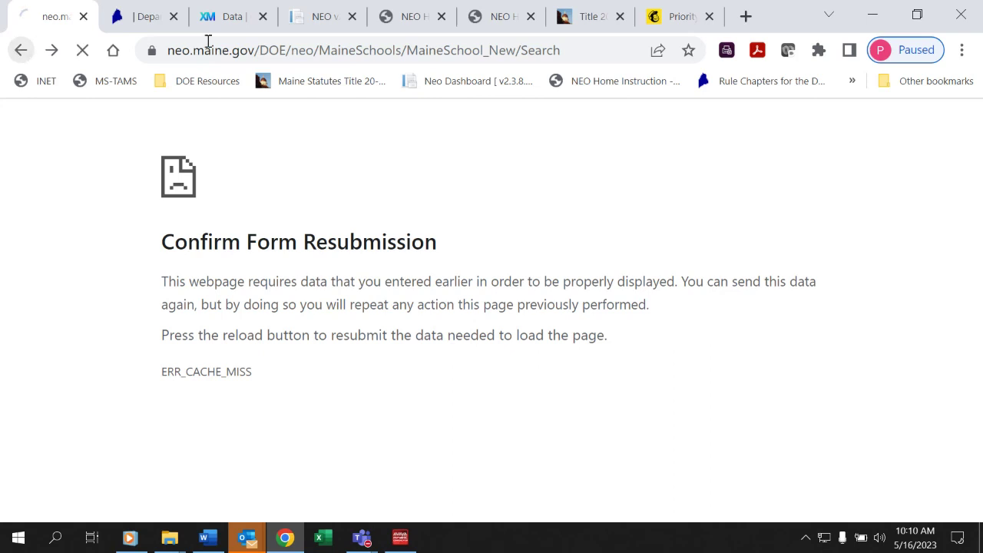
left_click(322, 22)
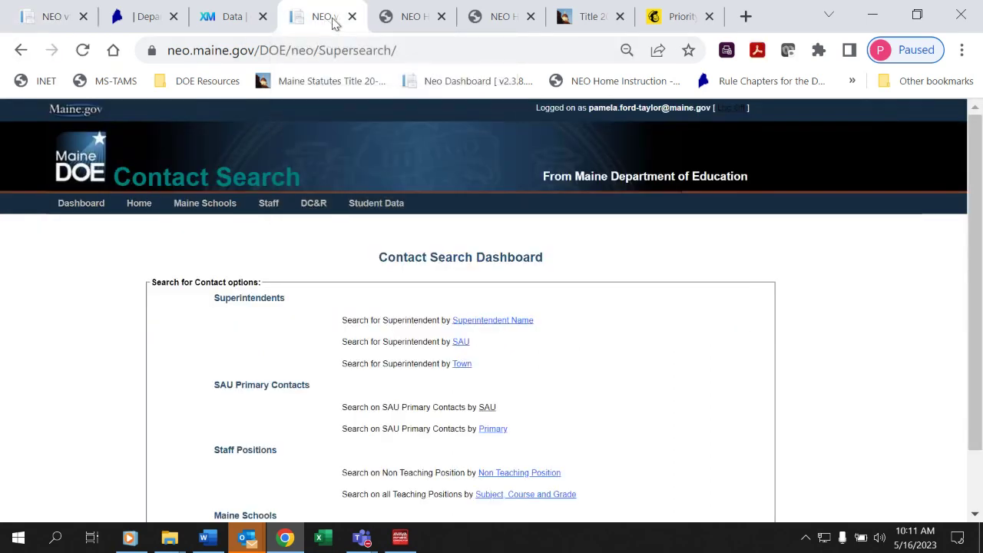
left_click(413, 16)
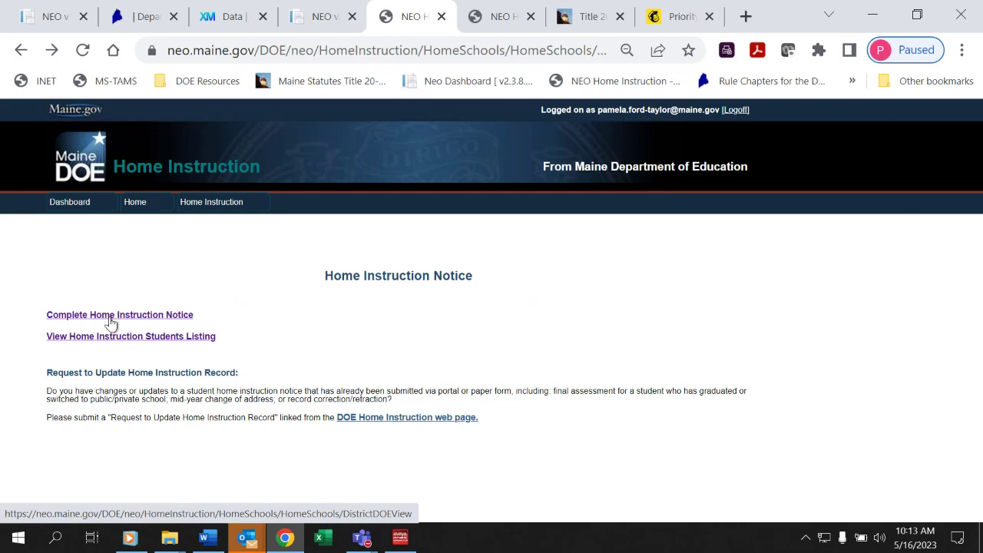
Start a Home Instruction Notice with school year July 01, 2022 - June 30, 2023.
left_click(112, 323)
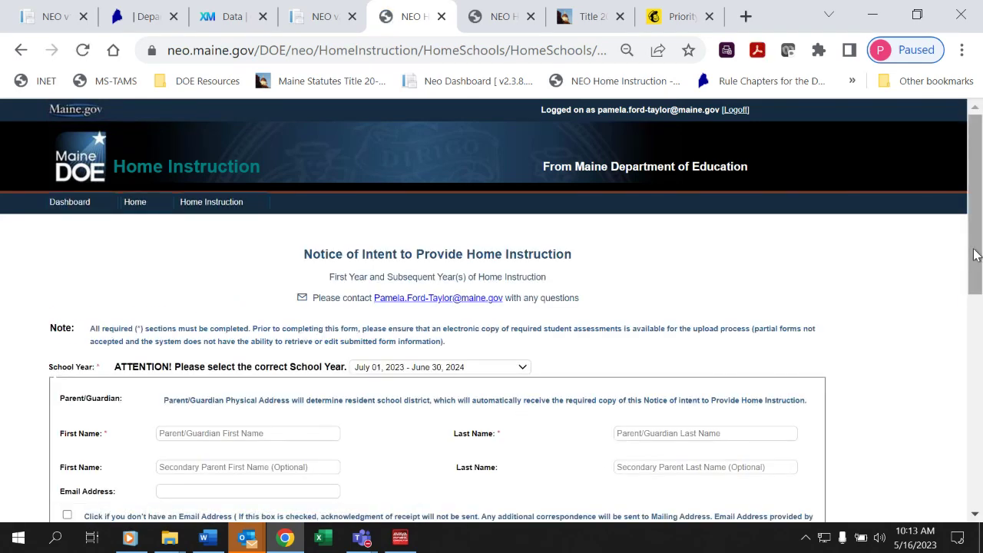
left_click_drag(974, 255, 965, 339)
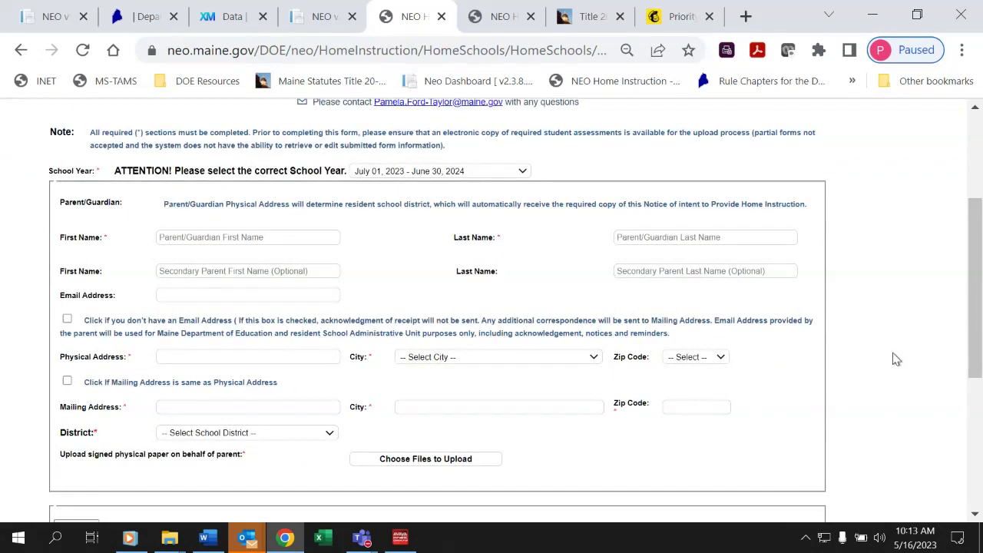
left_click(520, 173)
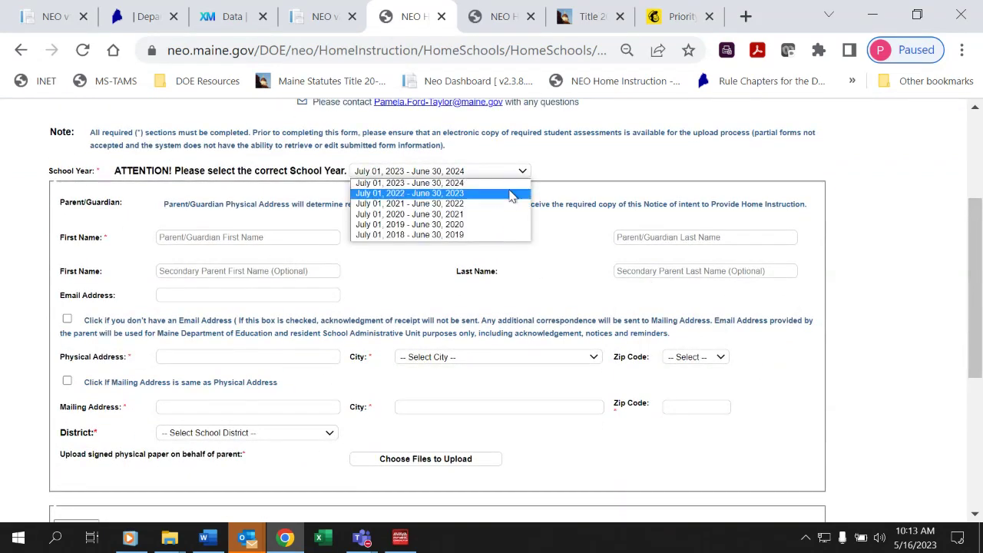
left_click(509, 194)
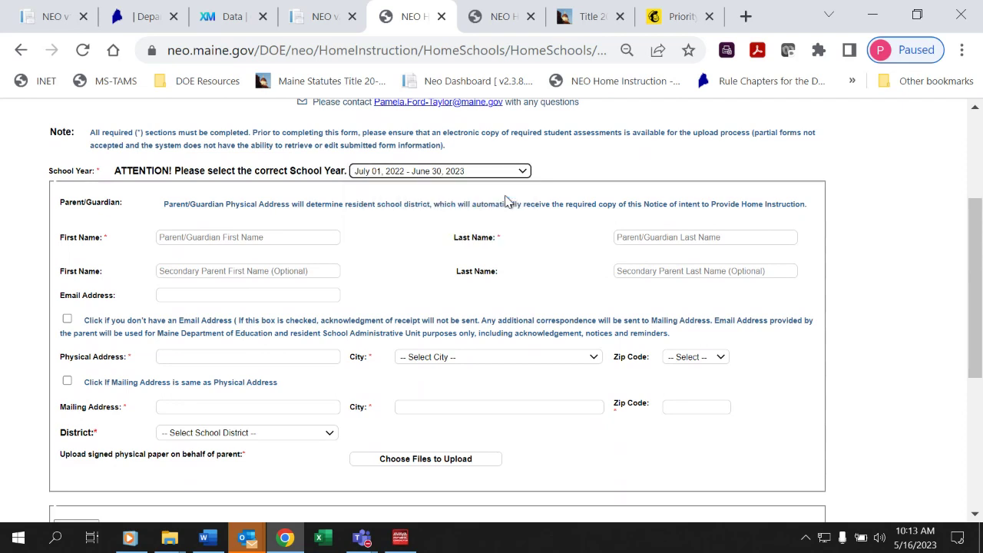
left_click(273, 240)
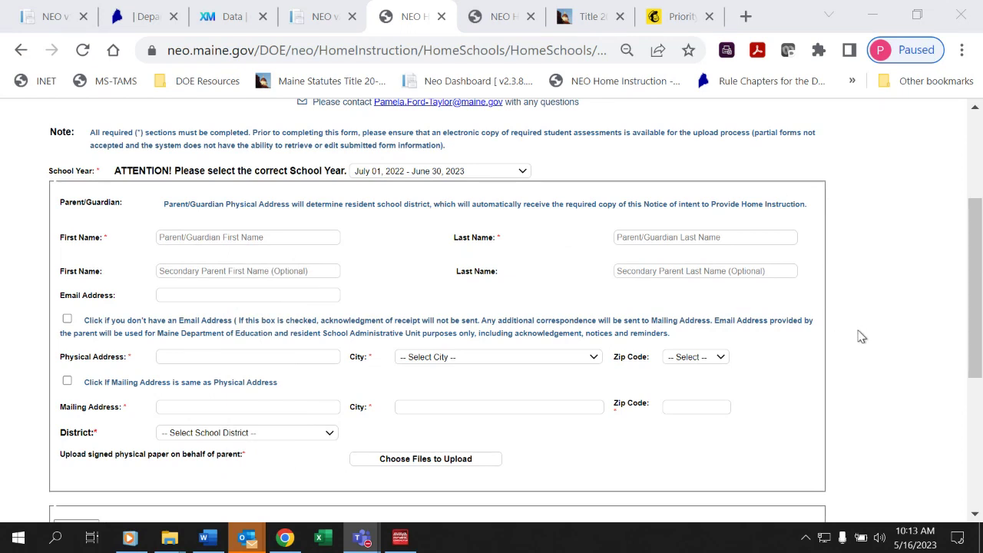
Enter the parent's first name, last name and e-mail address.
left_click(236, 237)
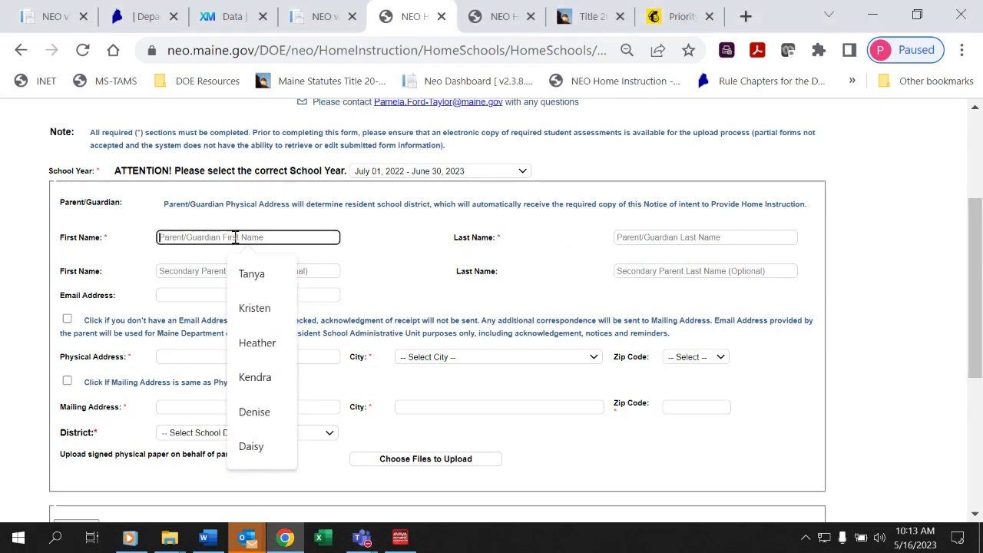
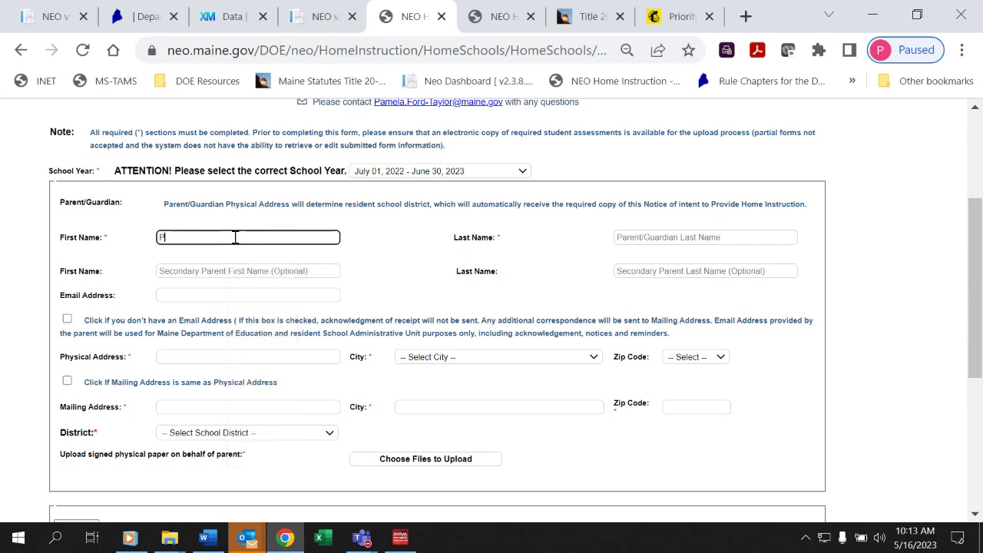
key("Tab")
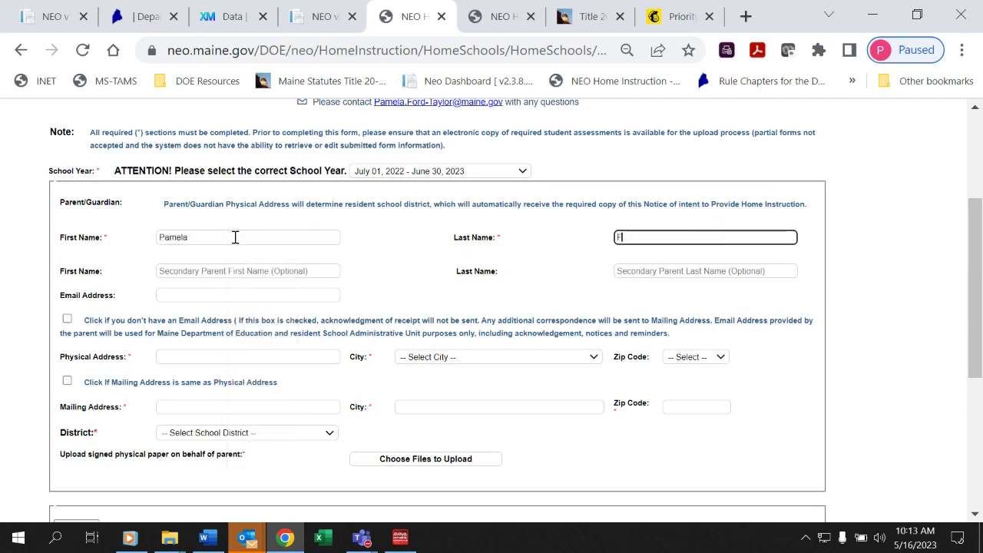
key("Tab")
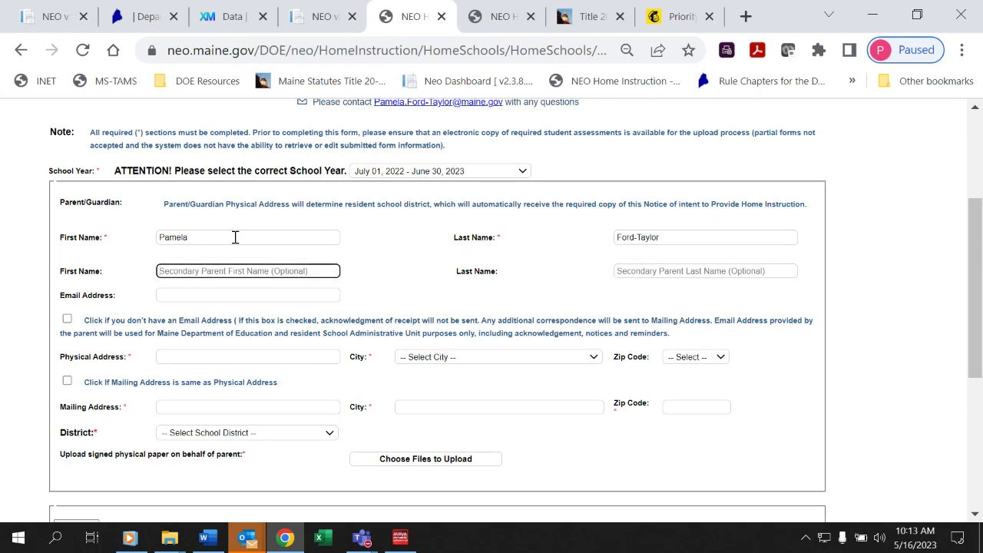
key("Tab")
key("Tab")
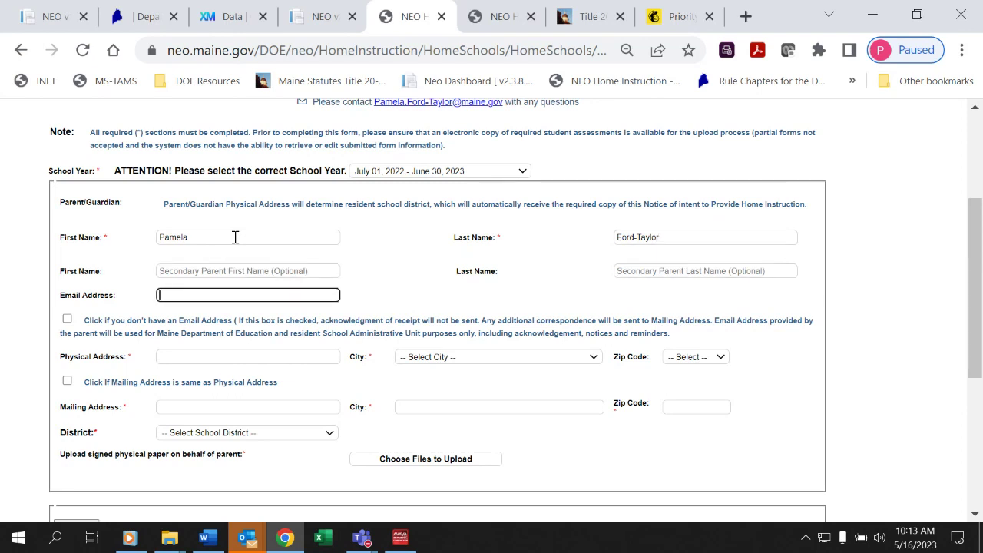
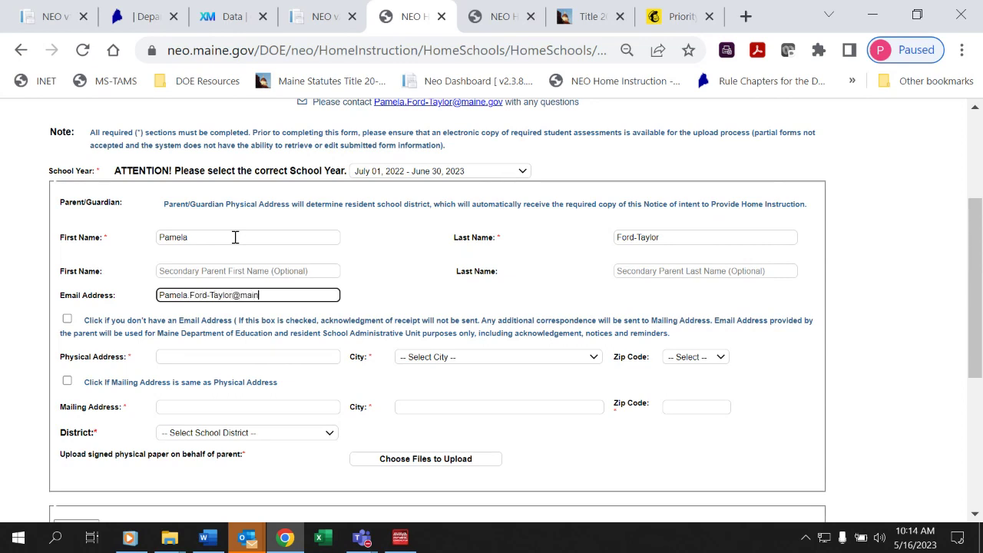
Set the physical address to Burton Cross Building in the city of Augusta.
left_click(241, 357)
type("Burton Cor")
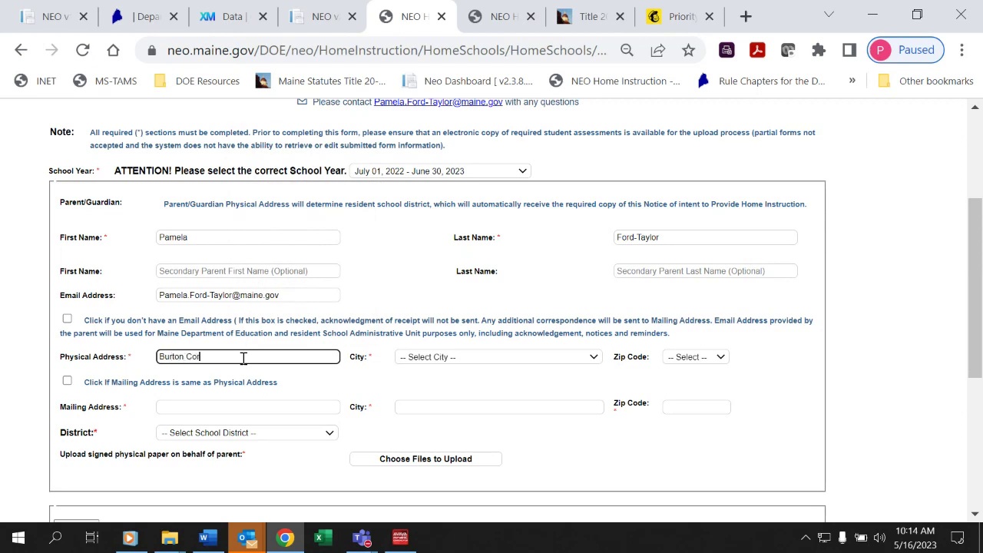
key("BackSpace")
key("BackSpace")
type("ross Build")
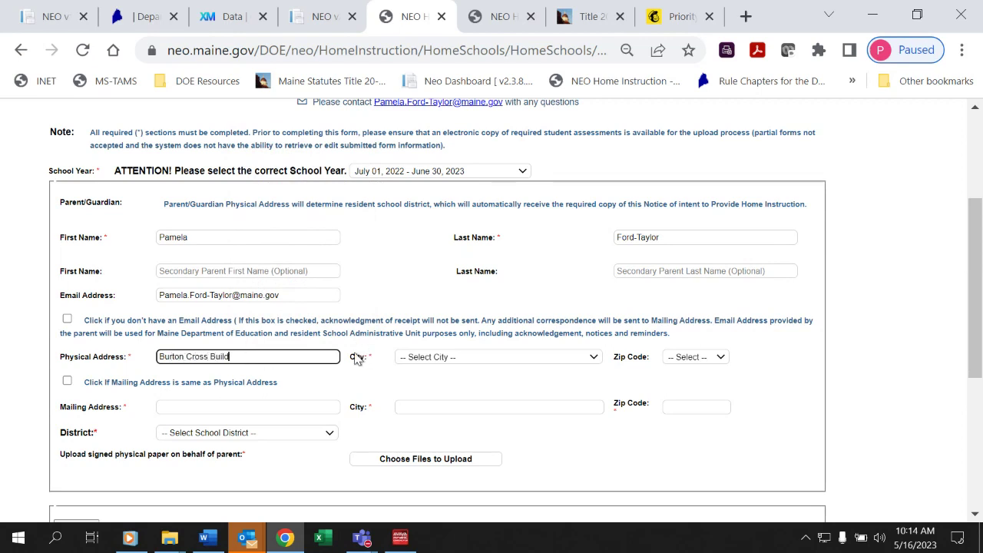
type("ing")
left_click(407, 361)
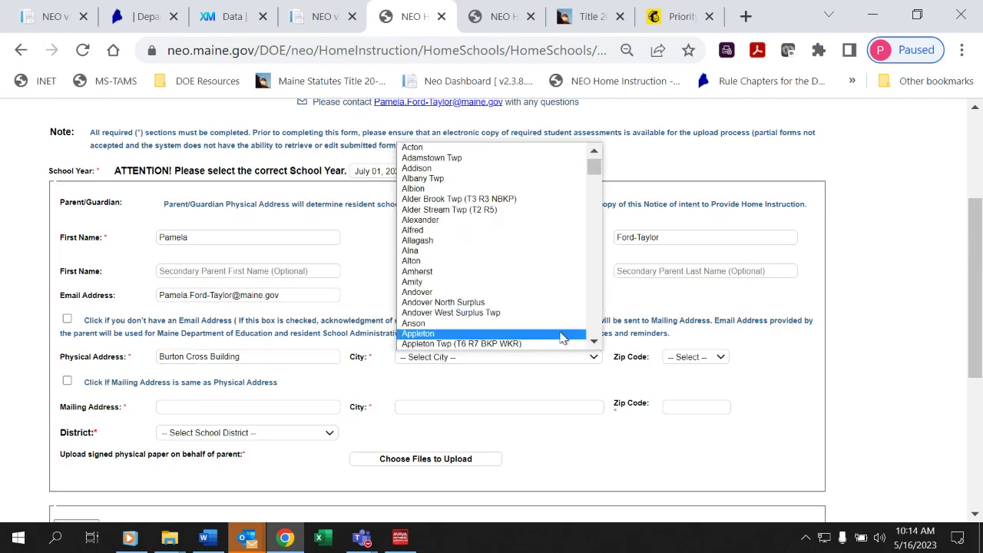
left_click(589, 330)
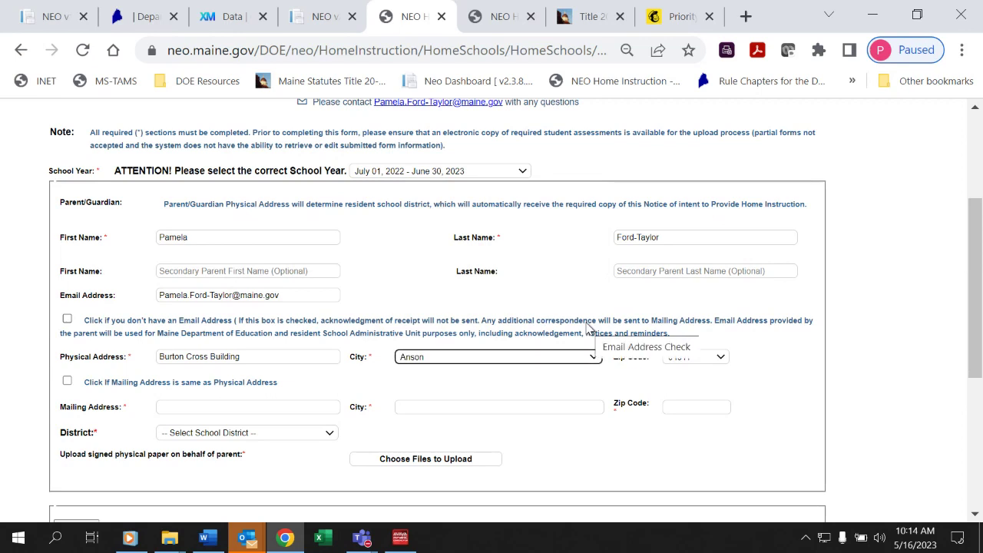
left_click(576, 361)
type("aug")
key("Return")
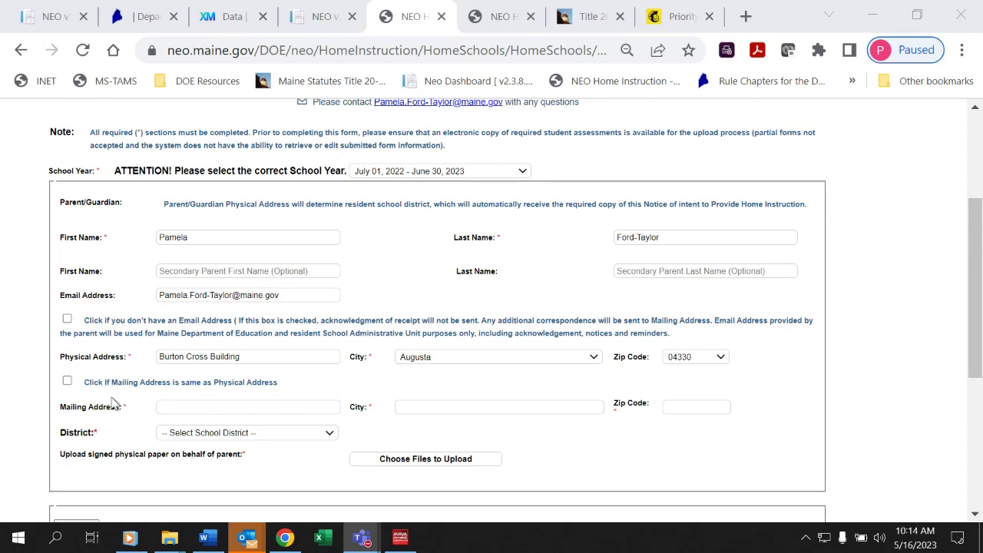
Copy the mailing address from the physical address and set district to Augusta Public Schools.
left_click(67, 381)
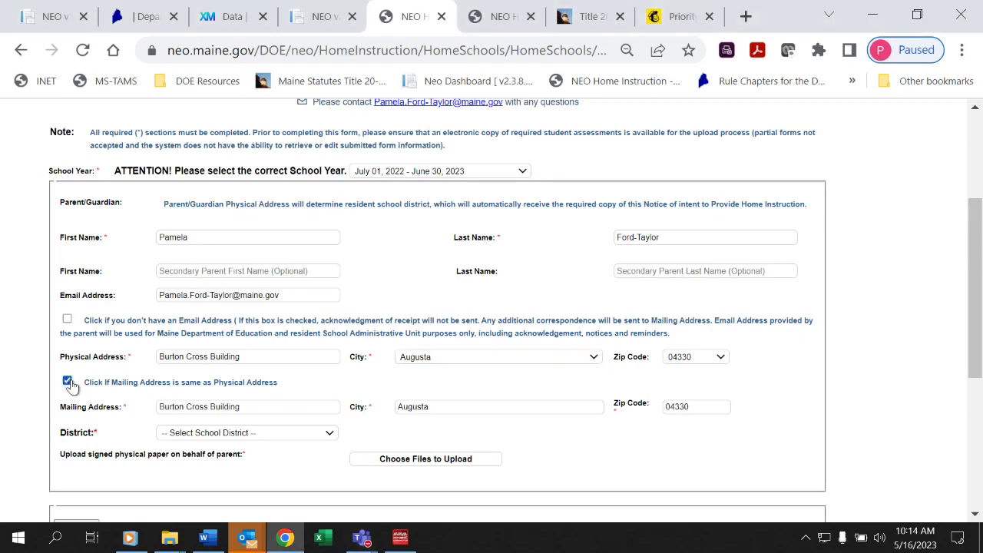
left_click(185, 435)
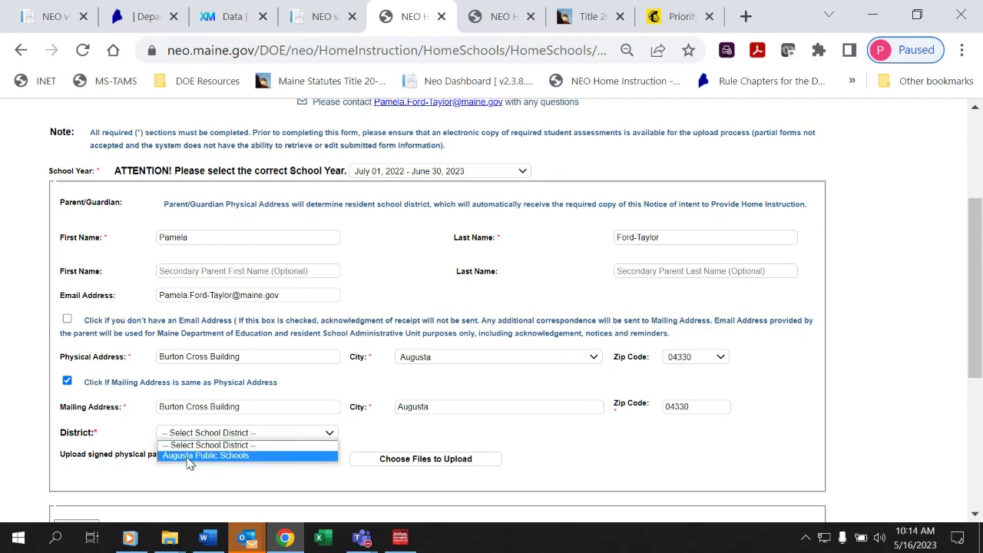
left_click(190, 456)
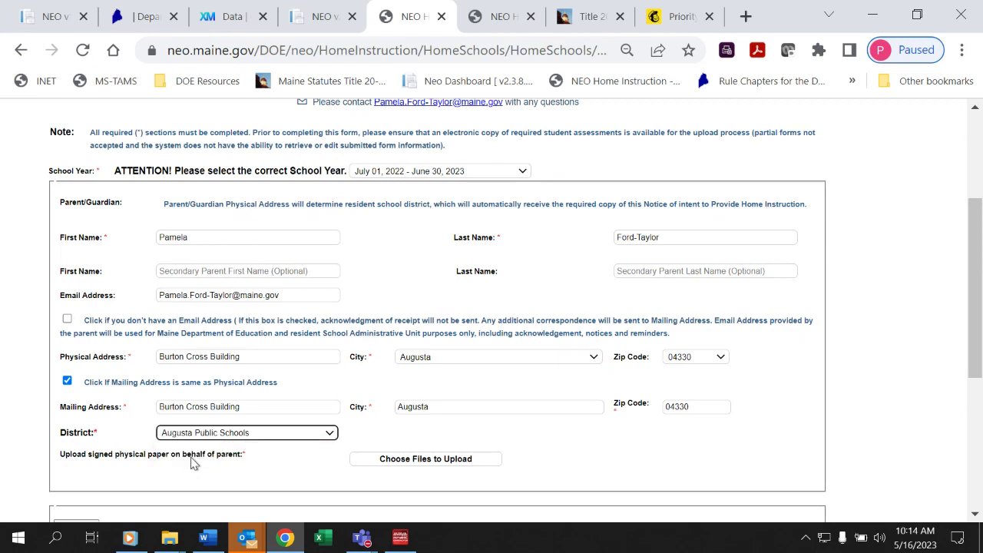
Upload ~PFT SAU assignment.docx from the ~SCANNED folder as the signed paper.
left_click(391, 460)
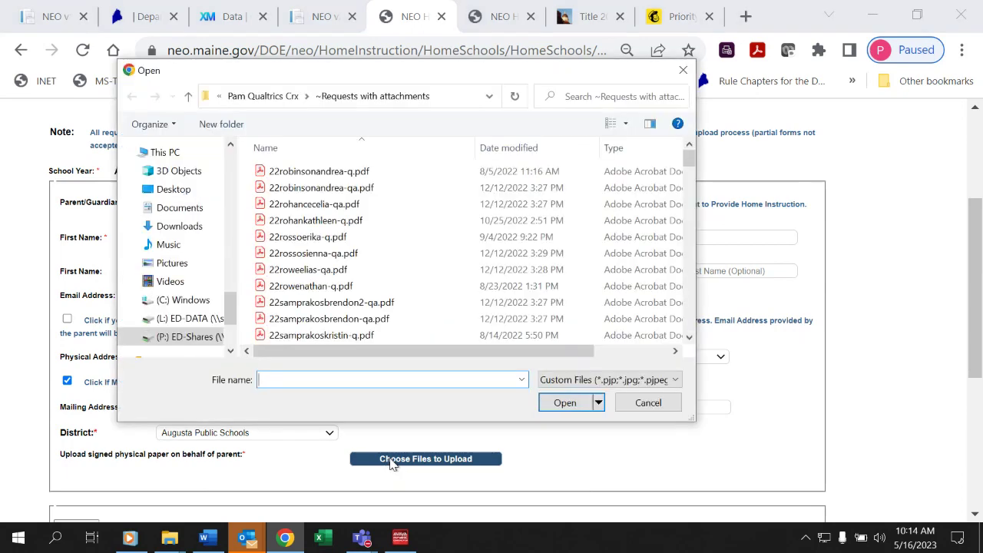
left_click_drag(227, 309, 227, 169)
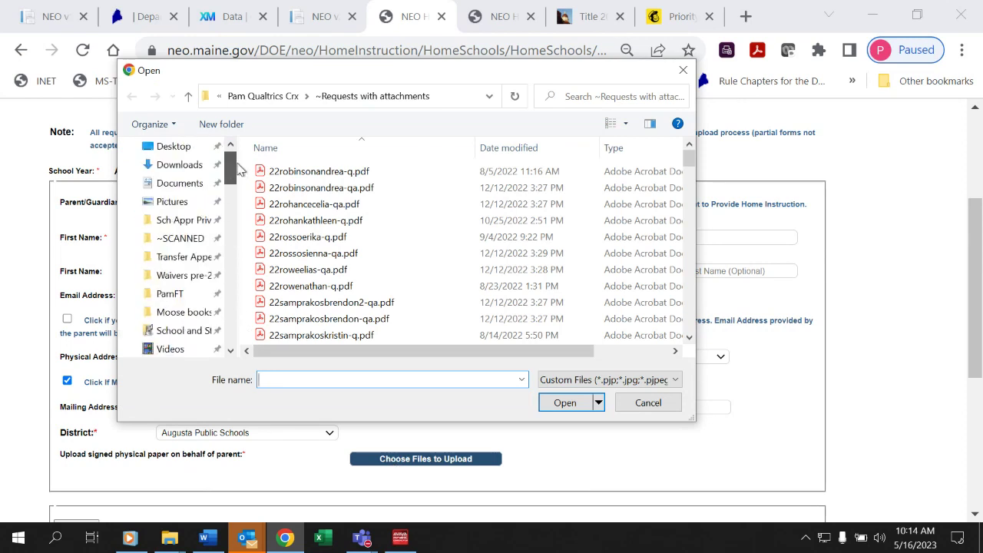
left_click(192, 240)
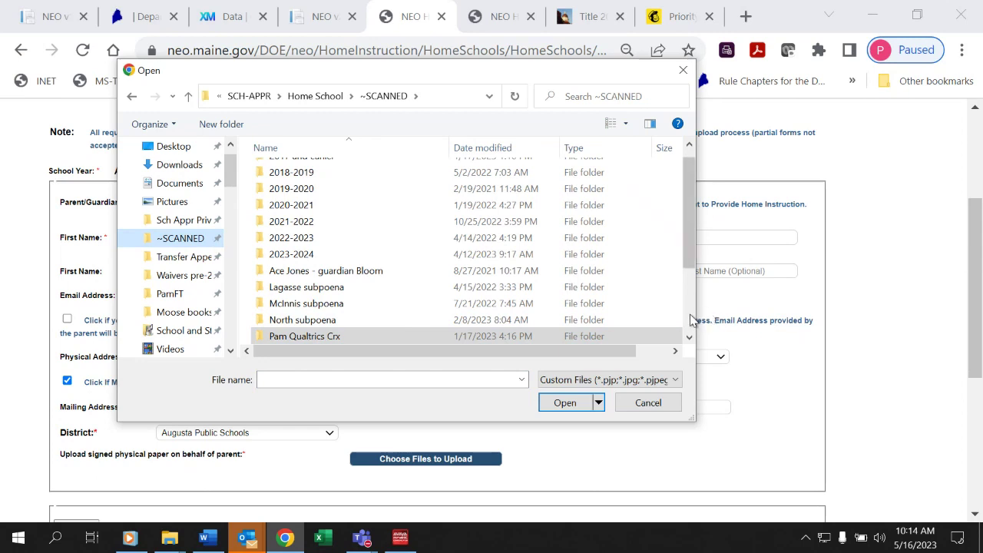
scroll(690, 320, "down", 2)
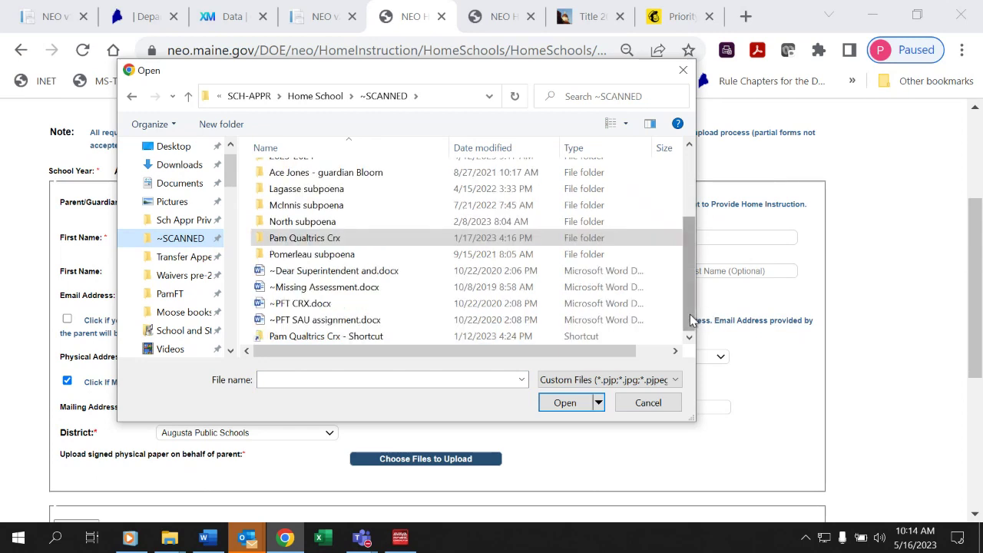
left_click(348, 320)
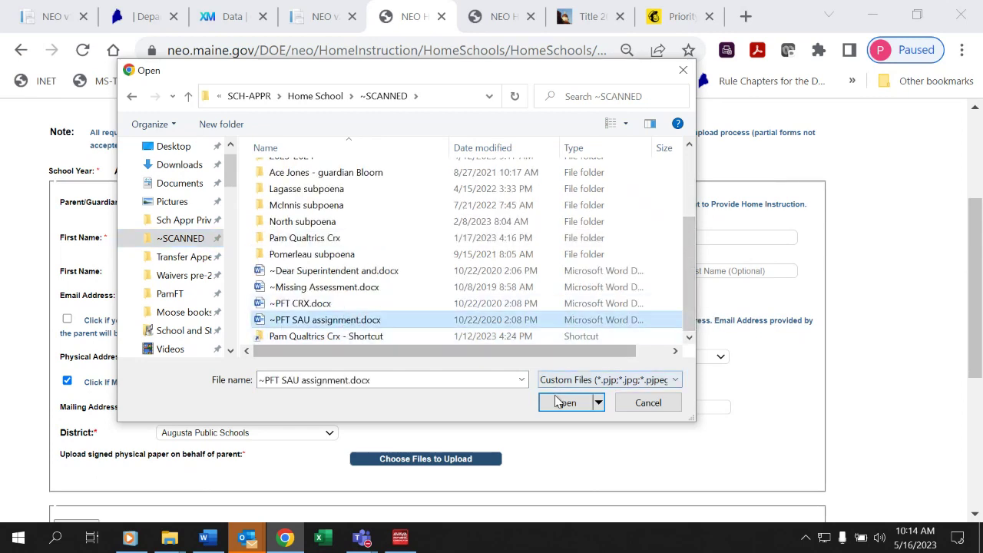
left_click(559, 405)
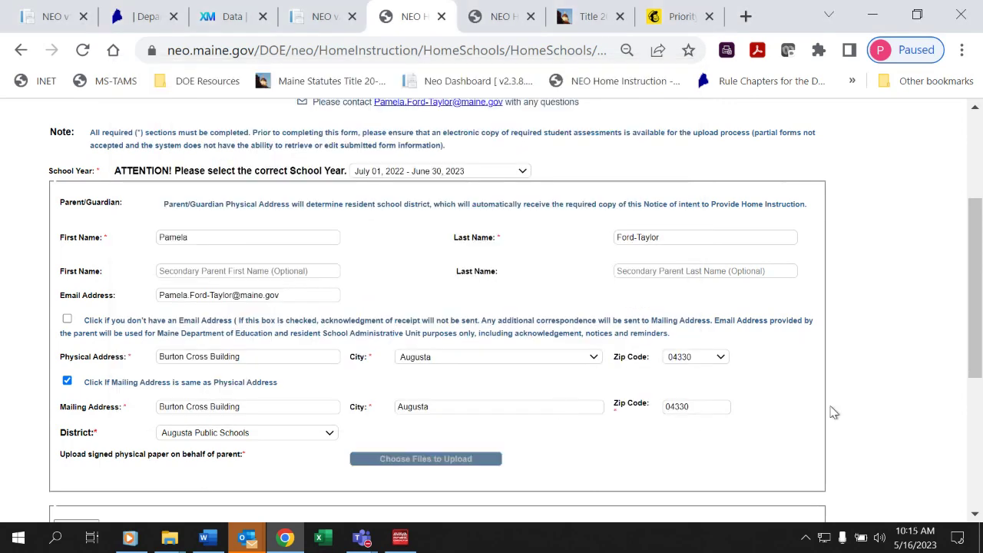
Add the child's first and last name, age 17, and 1st Year of home instruction.
left_click_drag(974, 357, 964, 484)
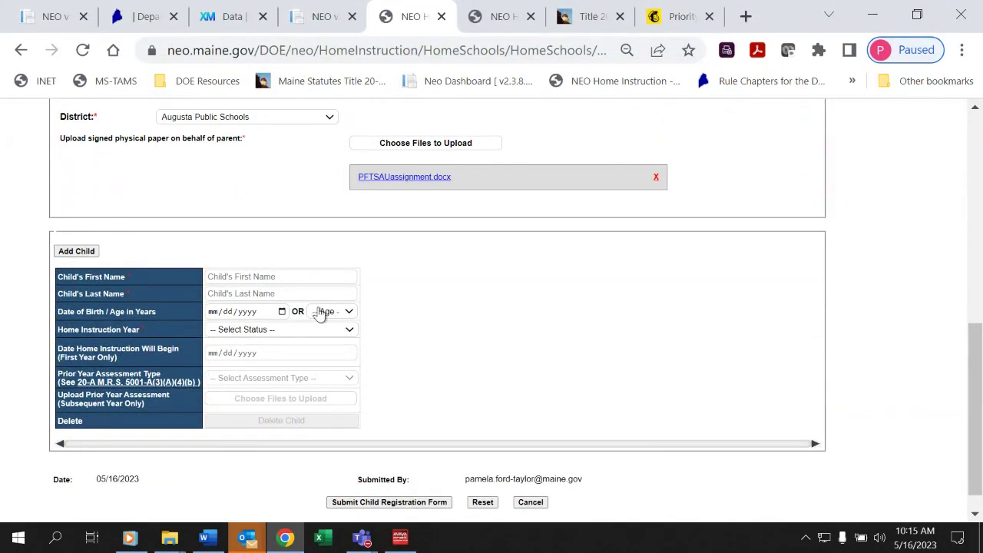
left_click(290, 278)
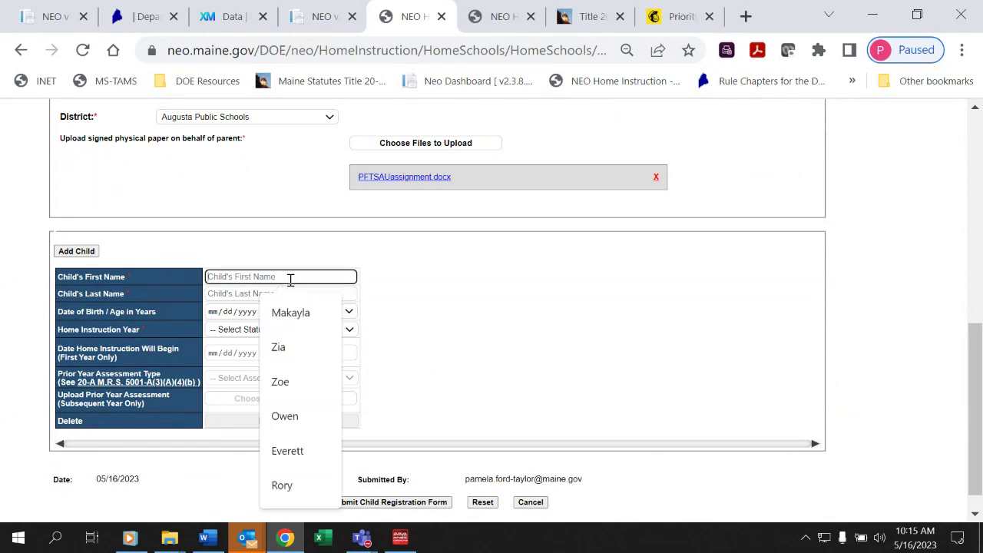
type("Child")
key("Tab")
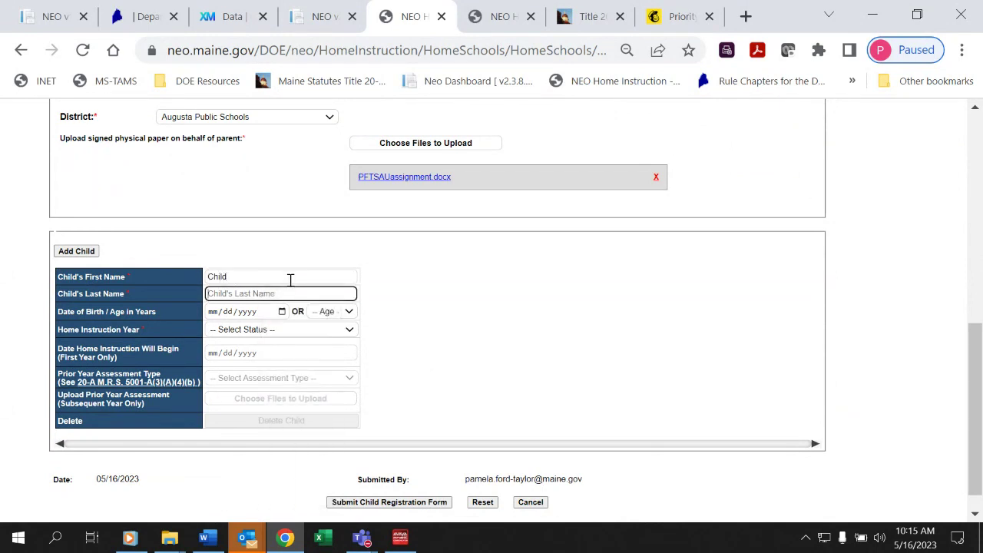
type("T")
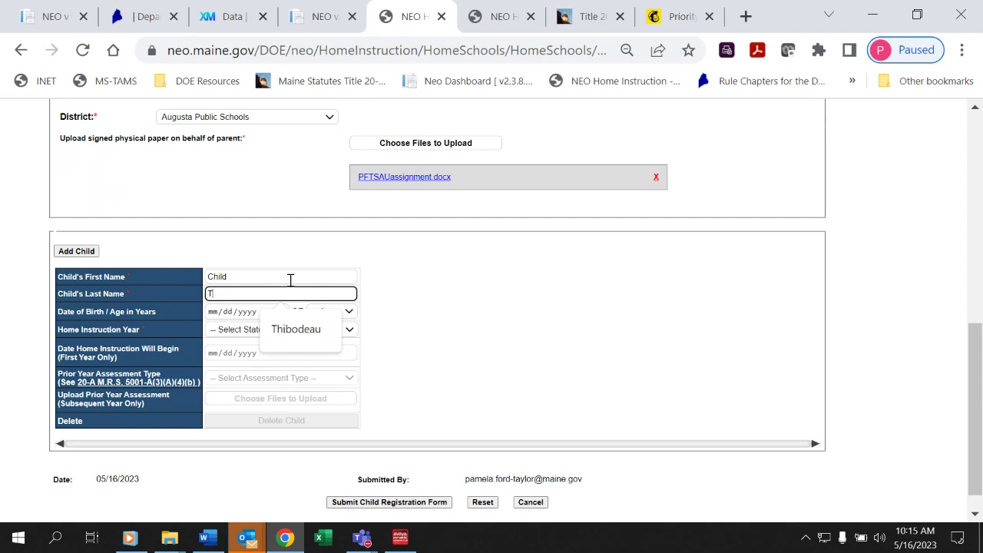
type("aylor")
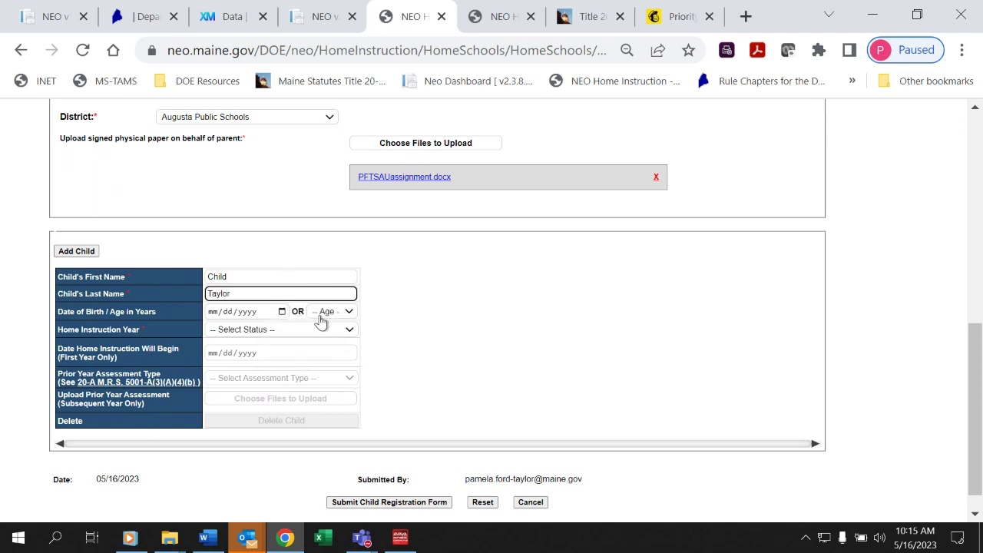
left_click(321, 315)
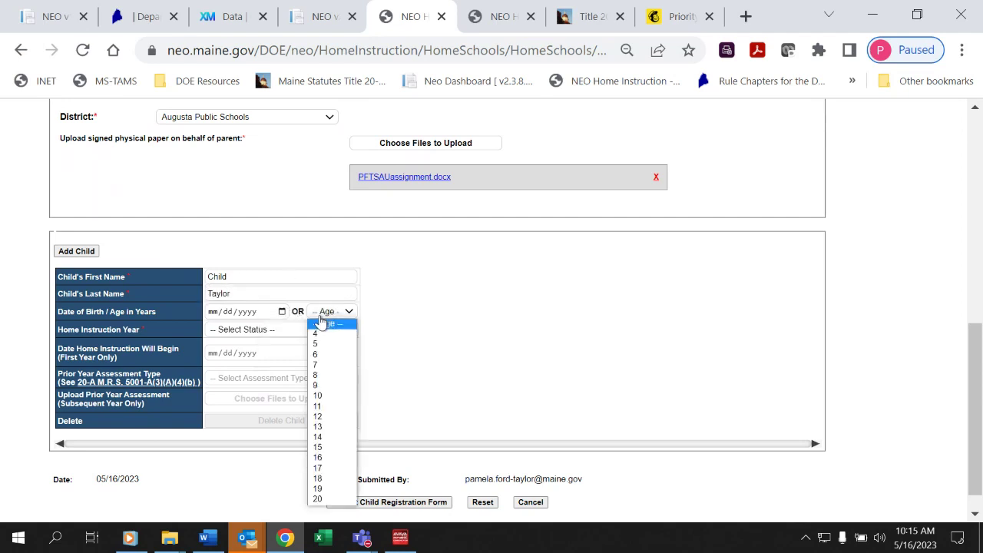
left_click(326, 469)
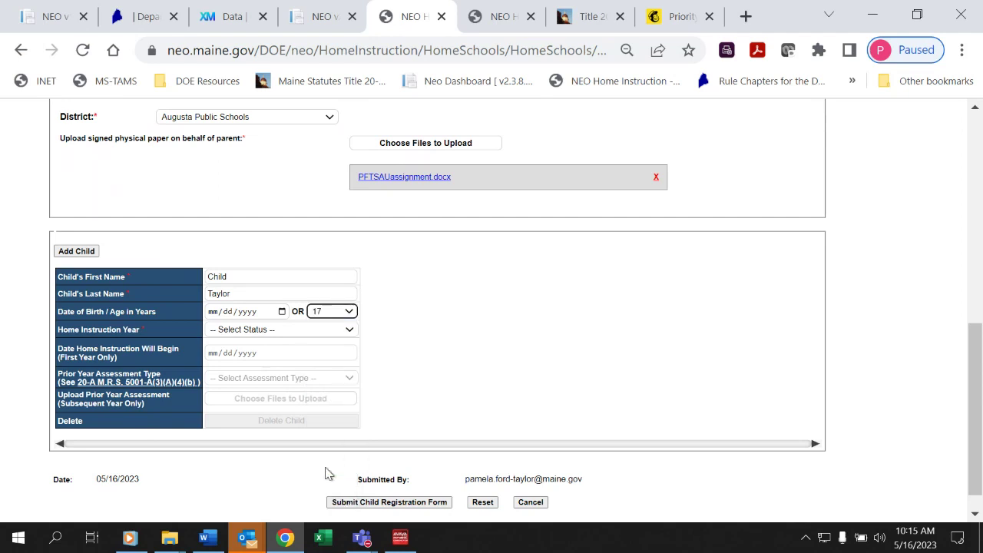
left_click(299, 331)
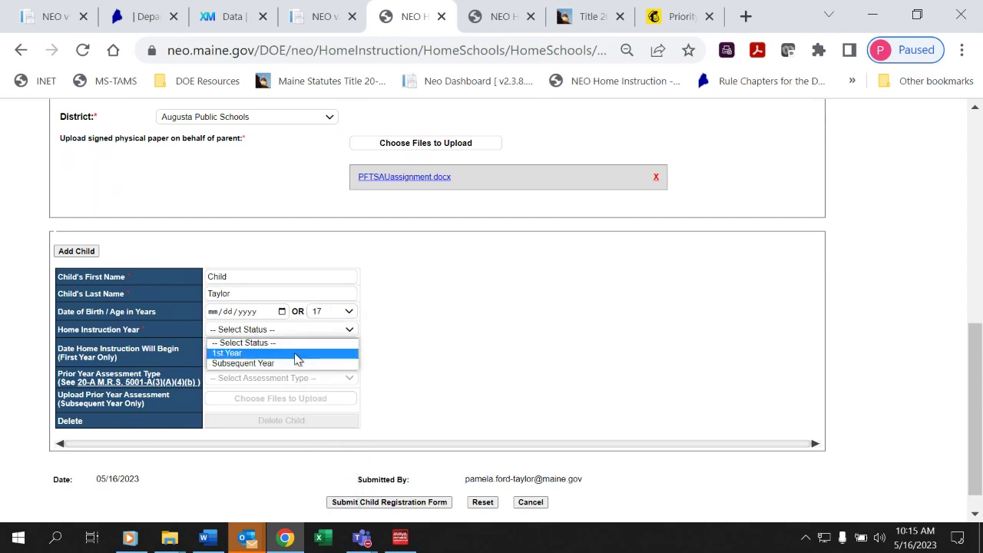
left_click(296, 354)
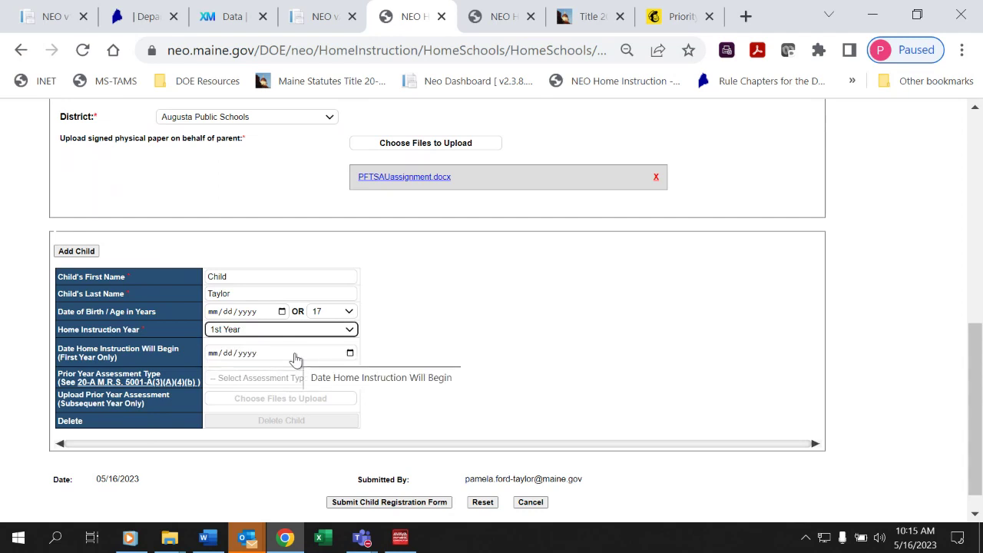
Submit the Child Registration Form to bring up its confirmation prompt.
left_click(378, 504)
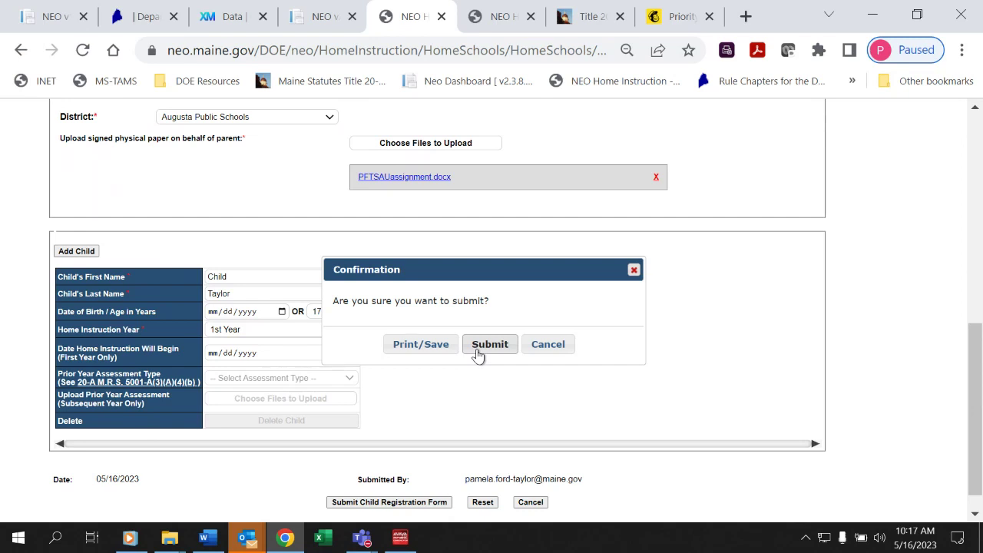
Enter 05/16/2023 as the home instruction start date, resubmit, then view the students listing.
left_click(478, 353)
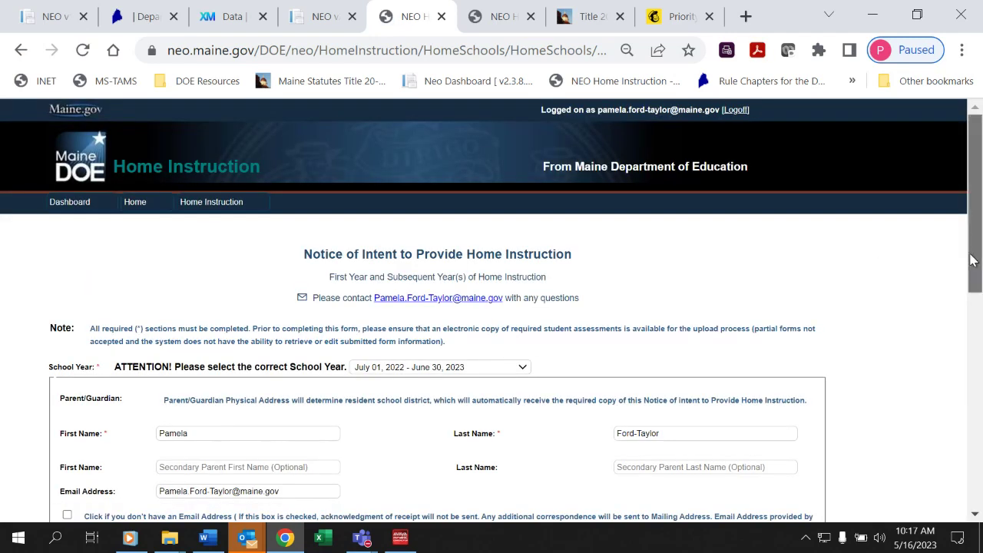
left_click_drag(972, 260, 968, 412)
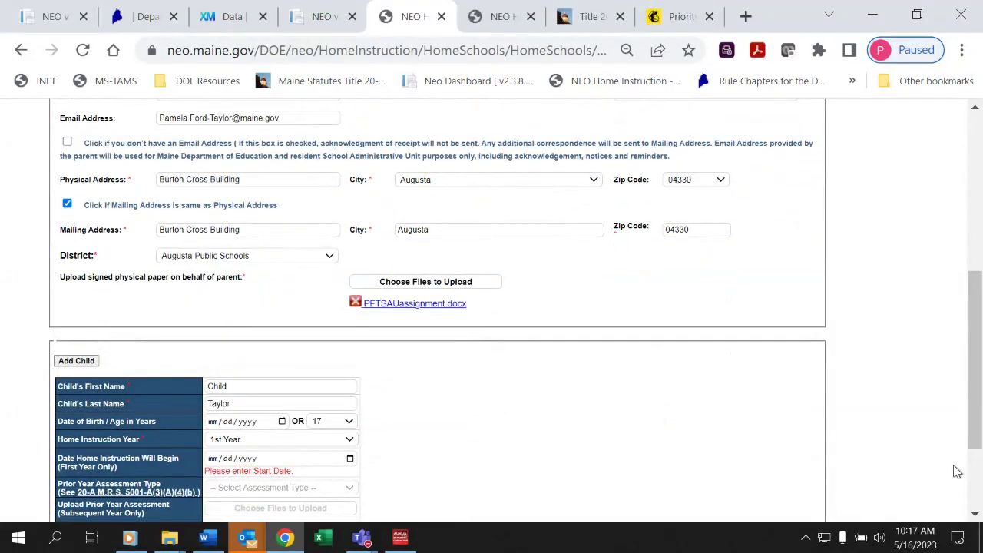
left_click_drag(973, 435, 976, 480)
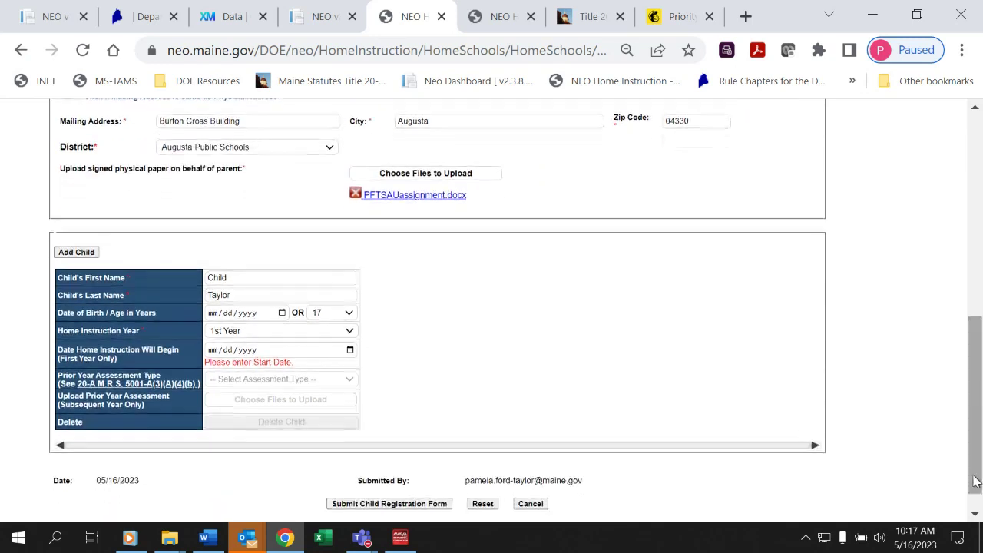
left_click(216, 355)
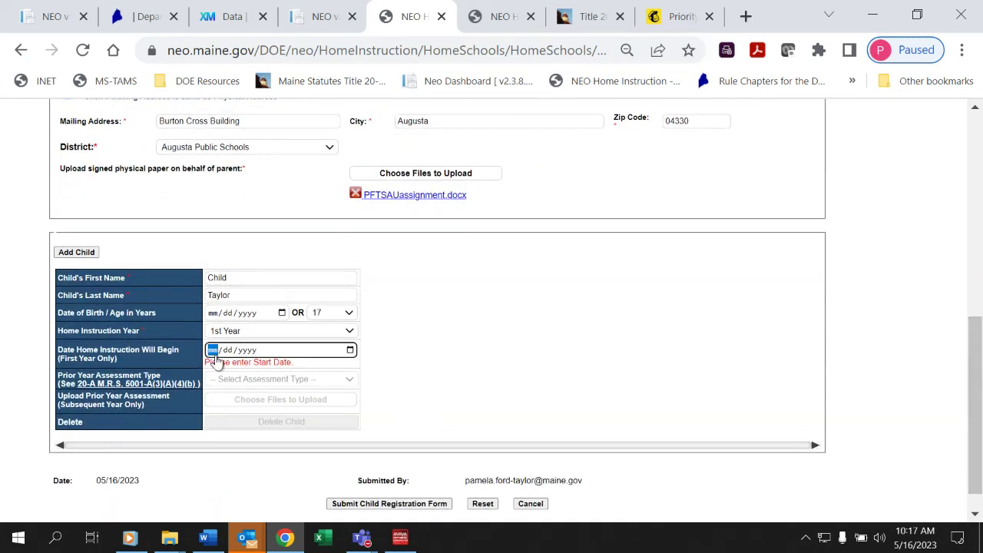
type("05/16/2023")
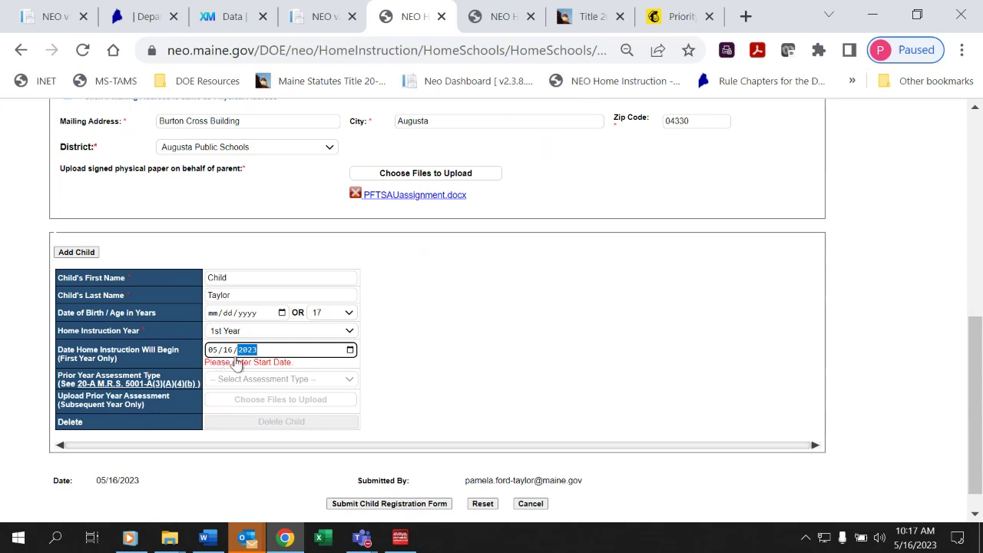
left_click(419, 507)
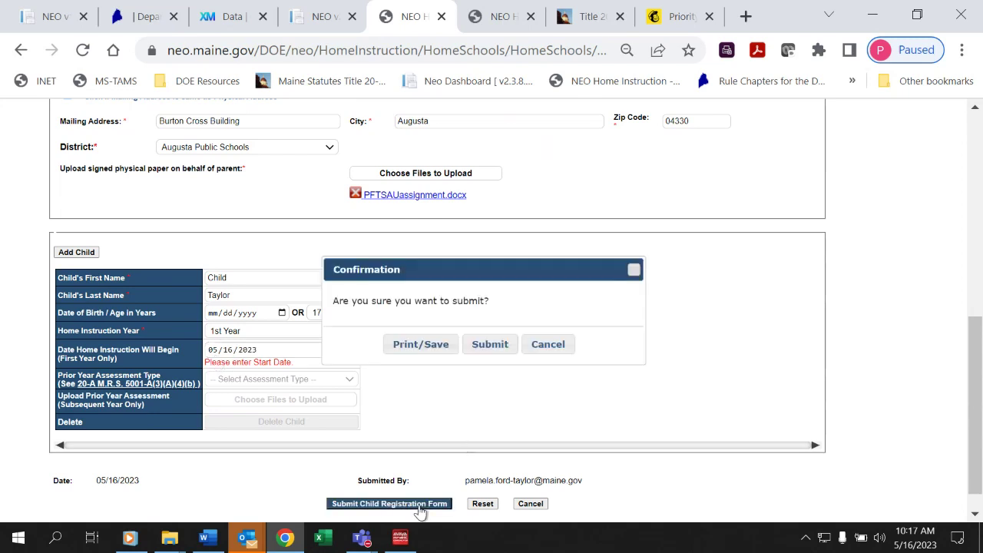
left_click(473, 353)
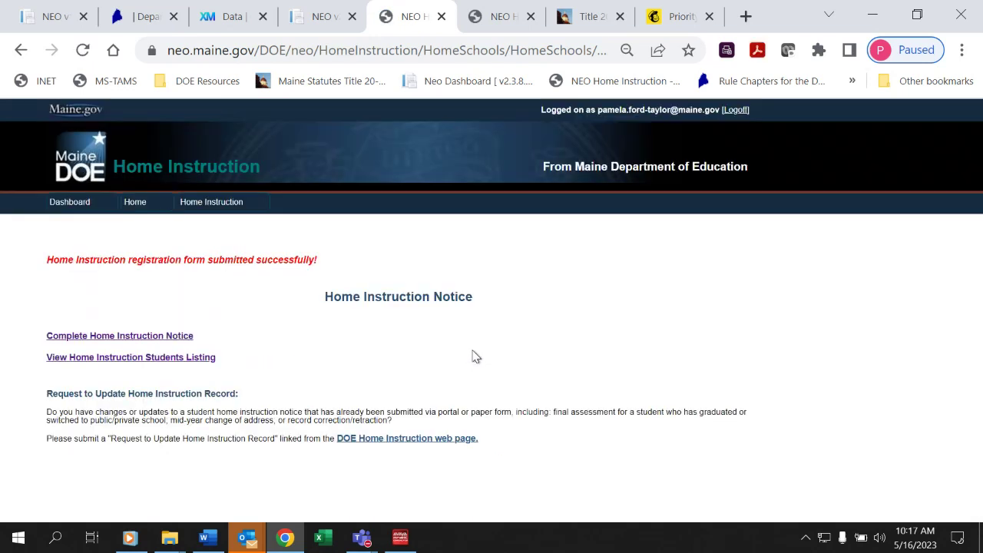
left_click(193, 366)
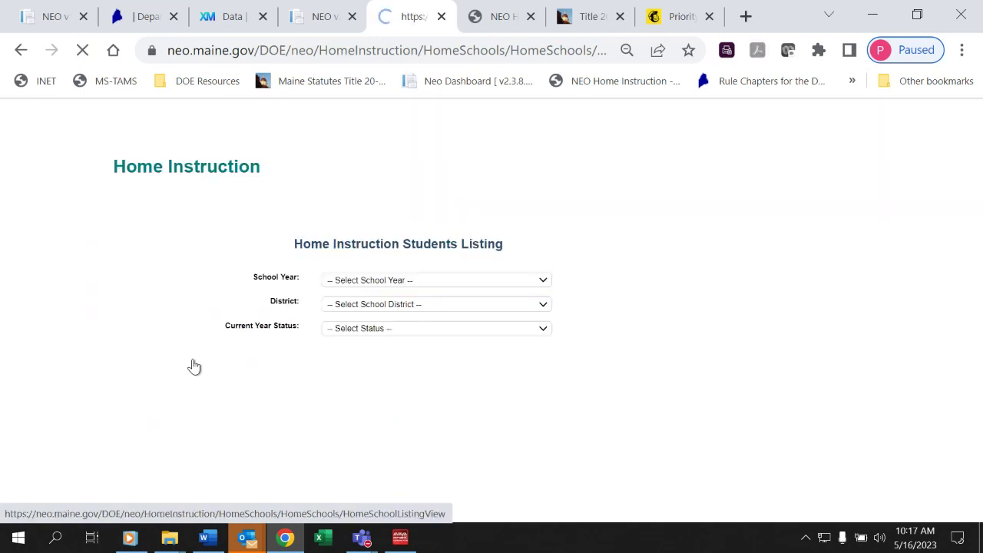
Filter the listing to 2022–2023 and Augusta Public Schools, then search by the family surname.
left_click(386, 283)
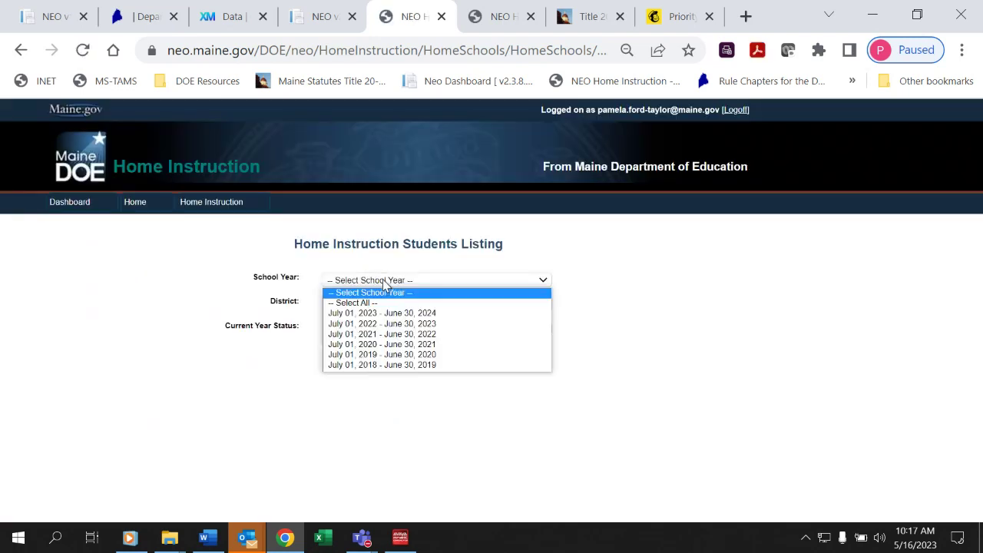
left_click(384, 325)
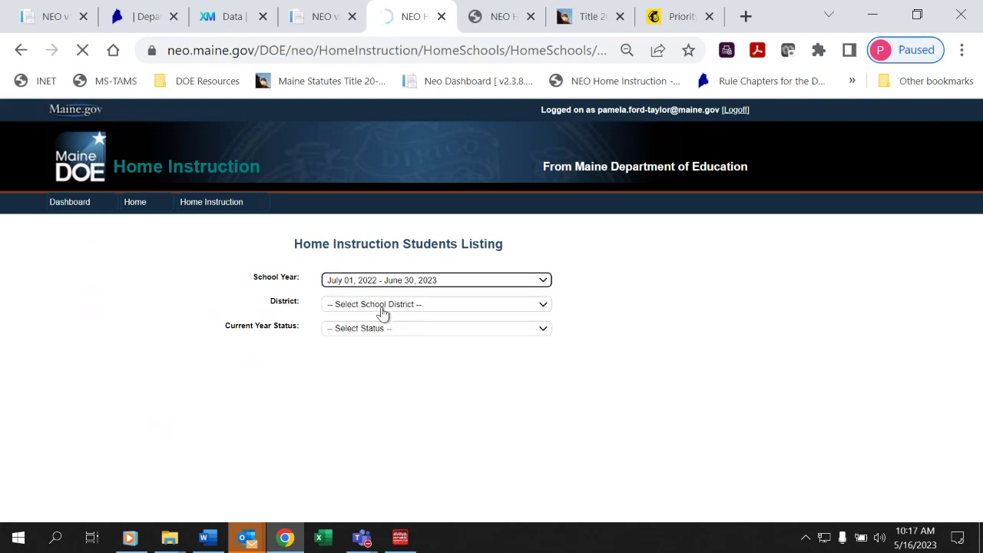
left_click(382, 307)
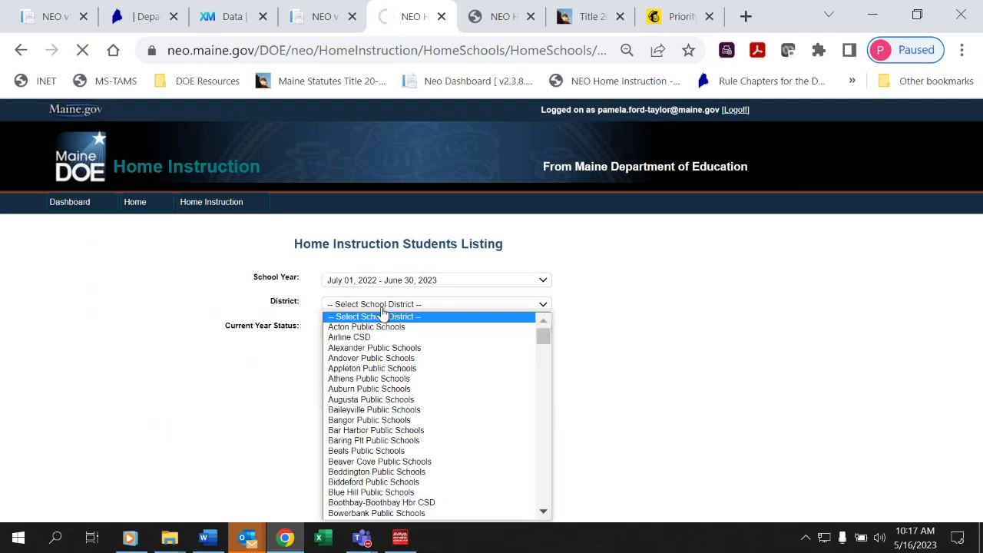
type("aug")
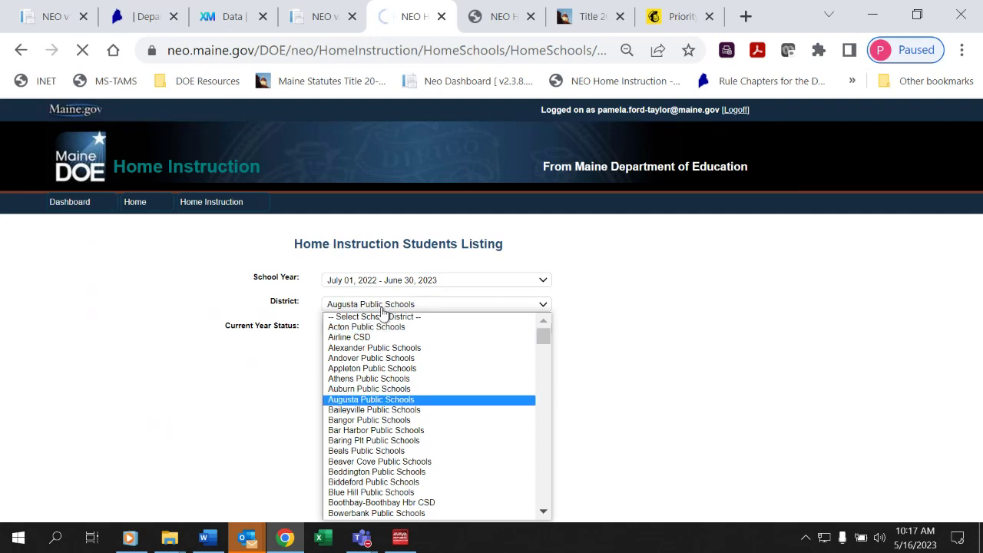
key("Return")
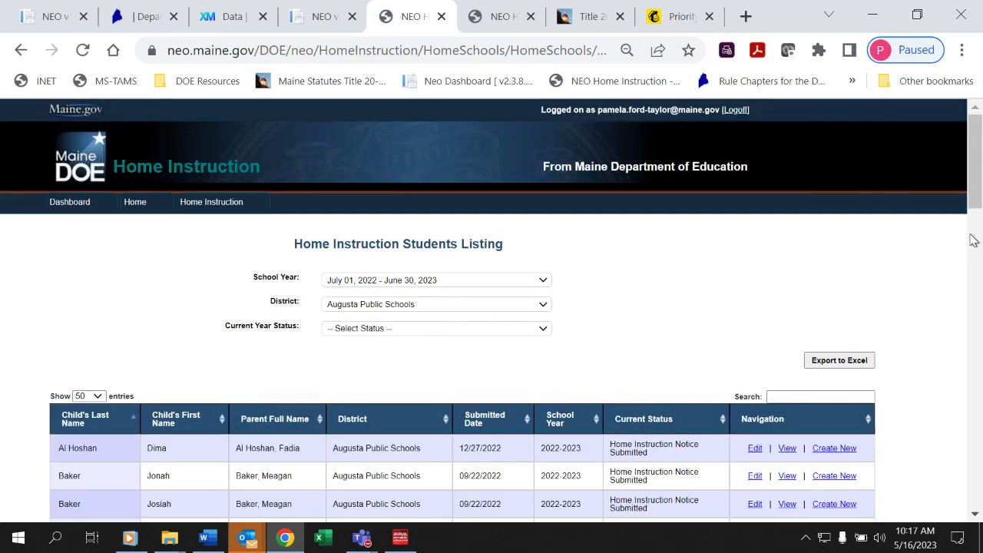
left_click(787, 398)
type("taylor")
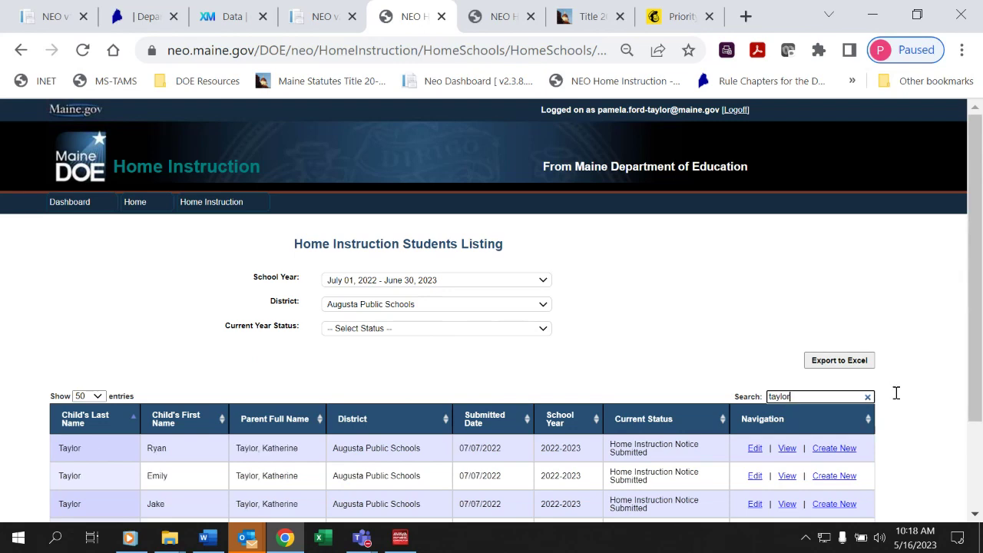
left_click(974, 515)
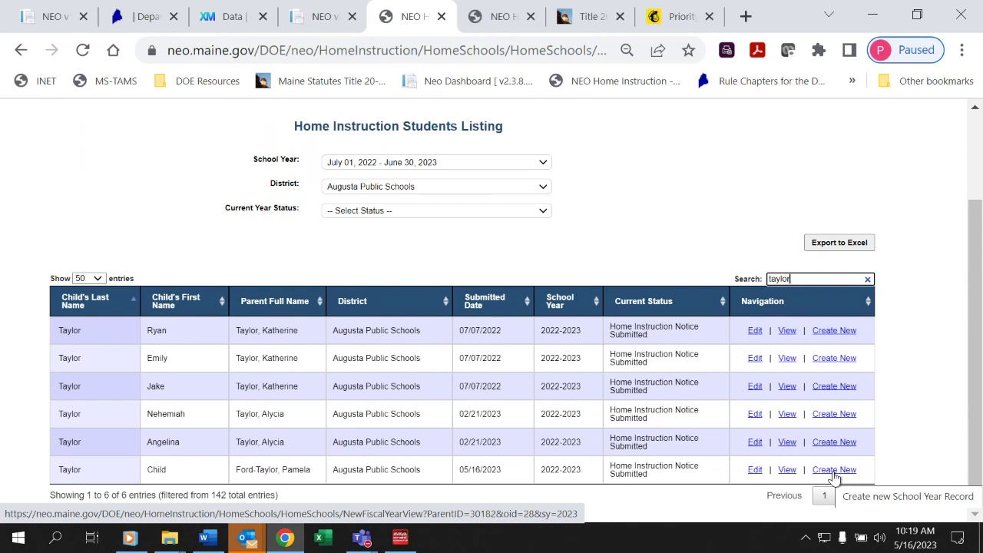
Create a new 2023–2024 record from the last student and review the prefilled notice form.
left_click(835, 470)
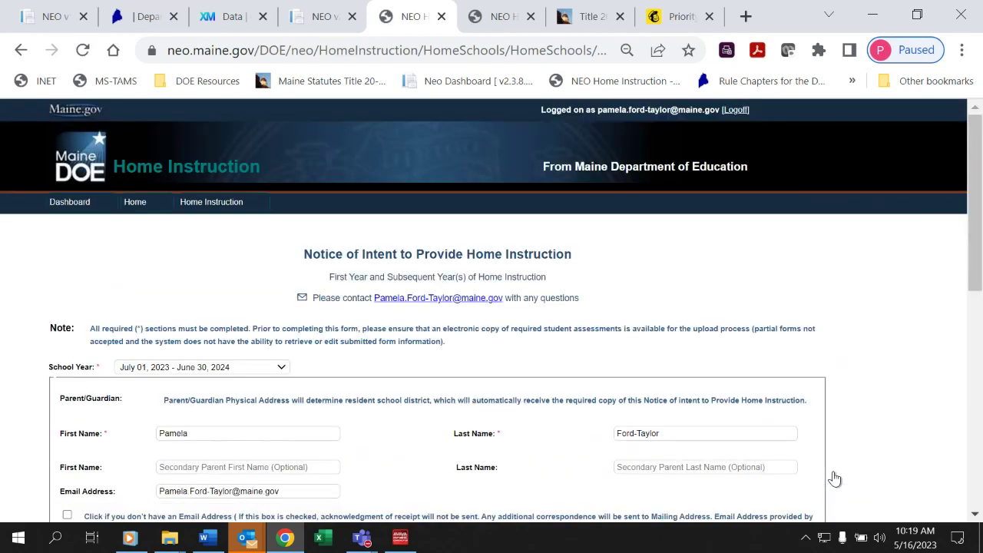
left_click_drag(978, 264, 980, 297)
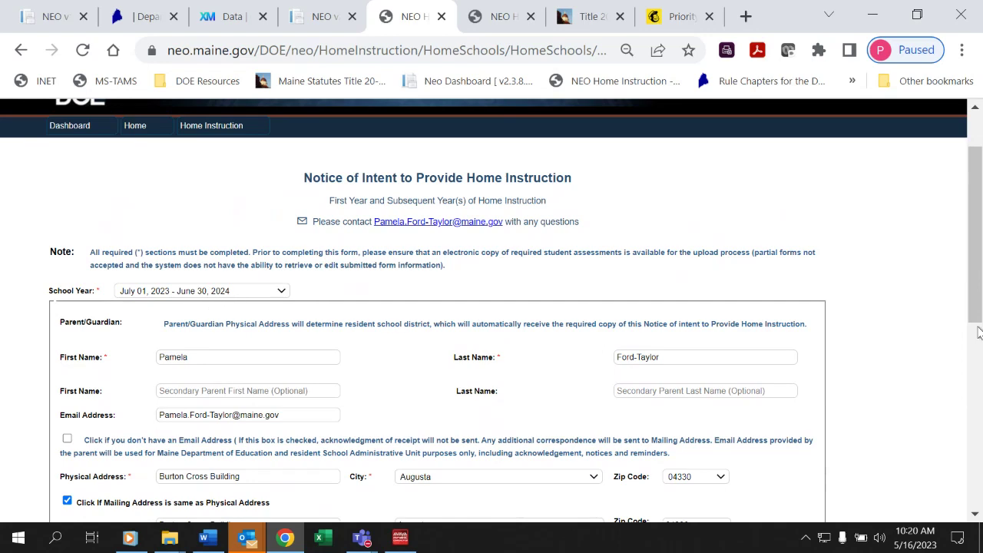
left_click_drag(979, 300, 972, 441)
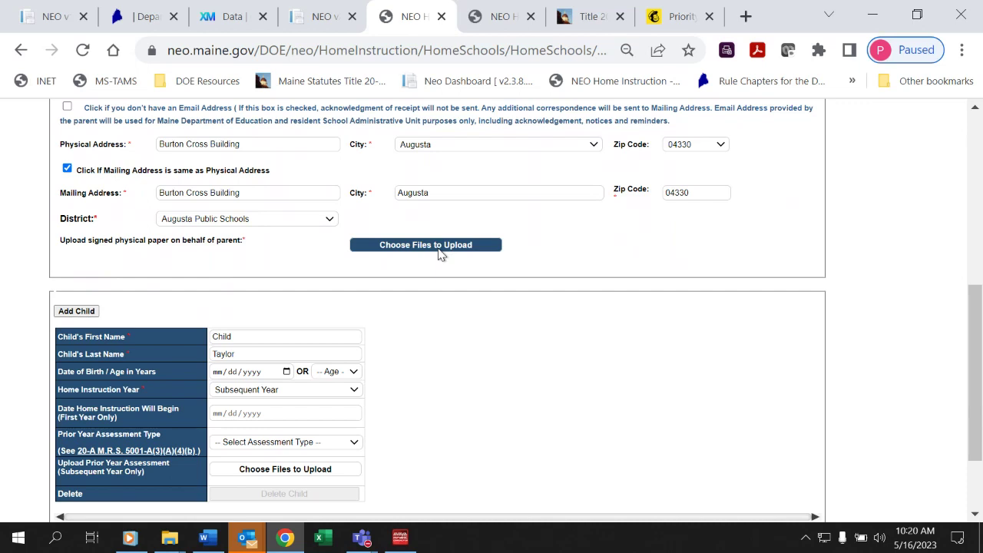
Upload ~PFT SAU assignment.docx from the ~SCANNED folder as the signed parent paper.
left_click(440, 252)
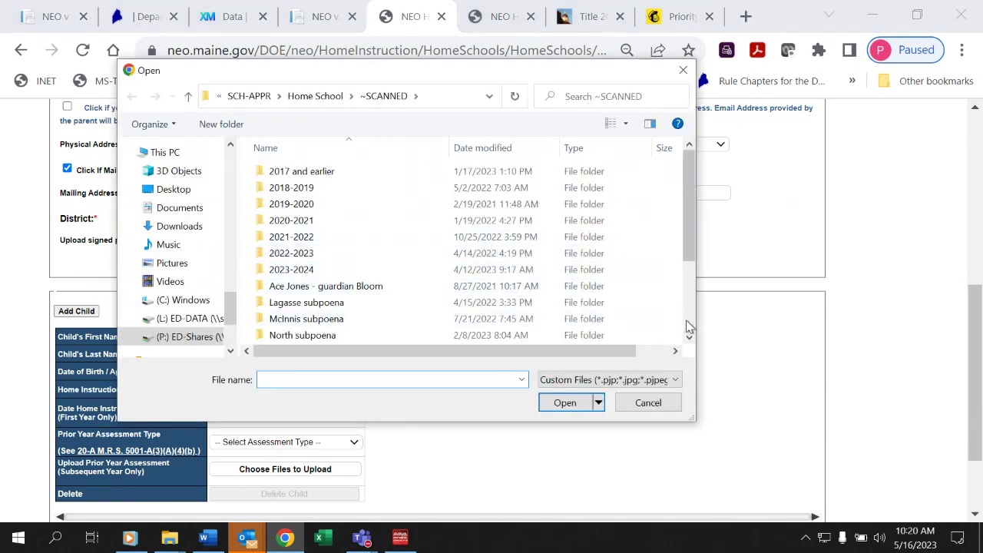
scroll(689, 338, "down", 3)
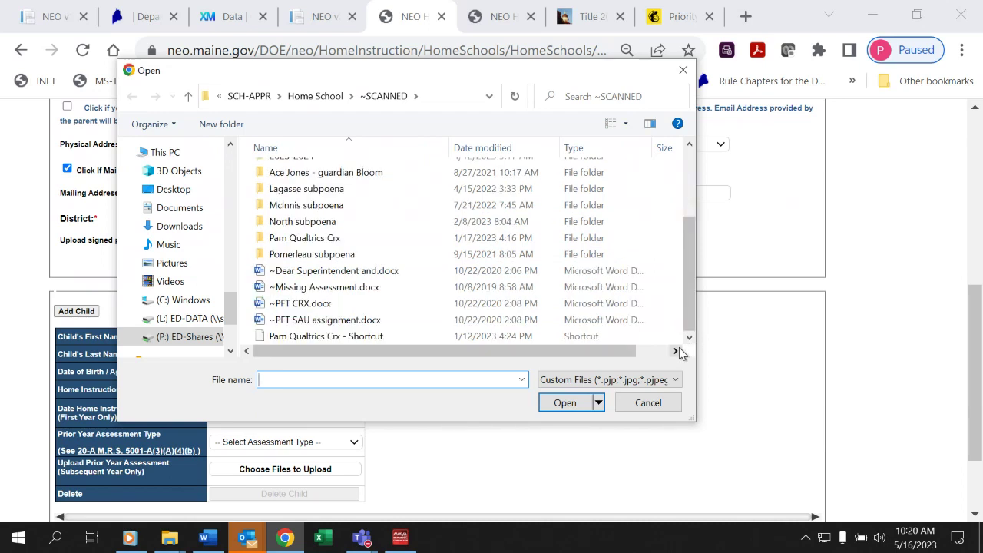
left_click(445, 321)
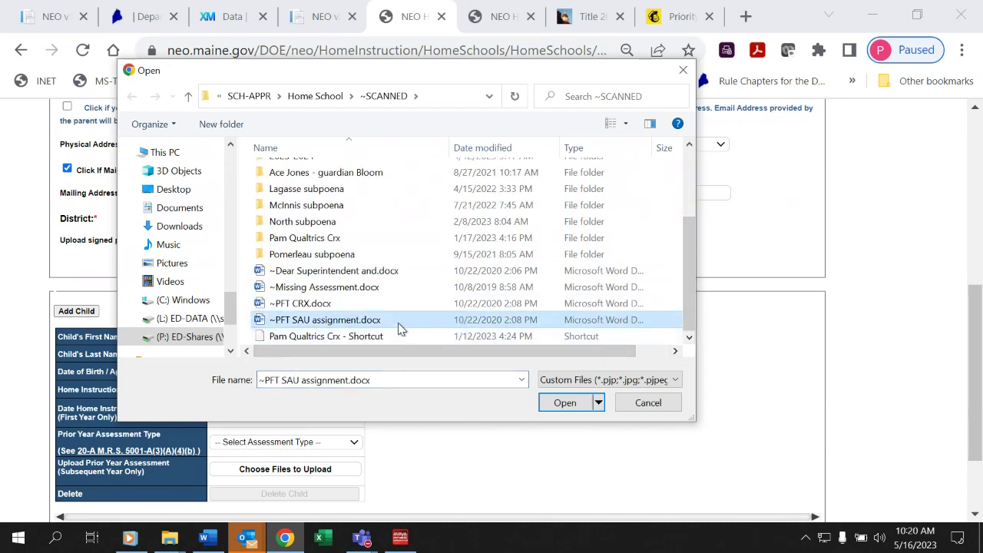
left_click(398, 321)
left_click(565, 404)
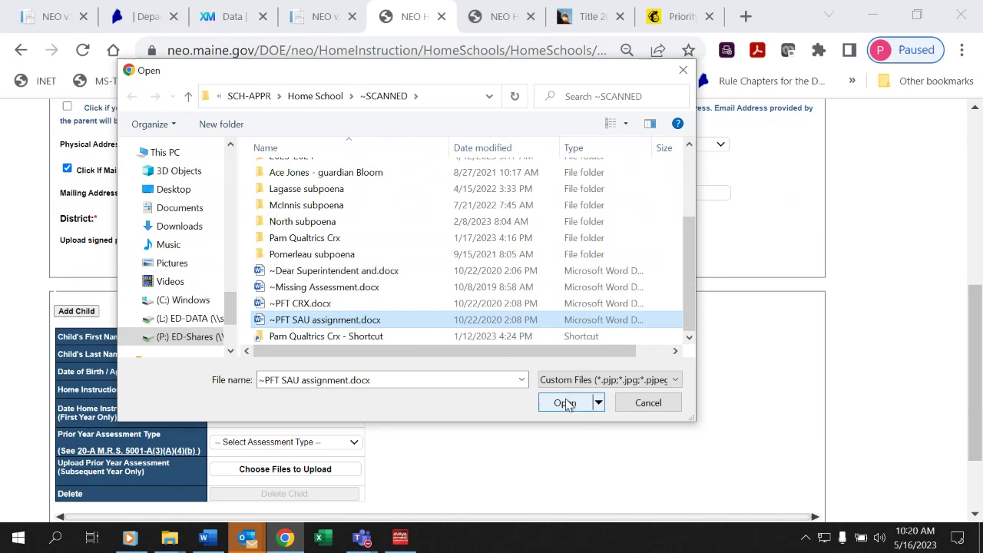
left_click(566, 404)
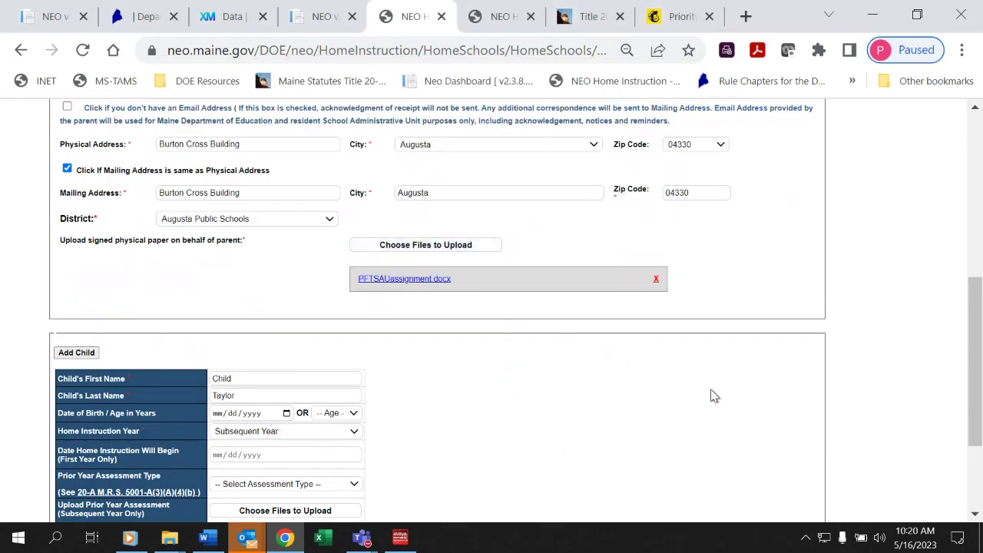
In the child table, choose Age 18 and Standardized Achievement Test as the prior year assessment type.
left_click_drag(976, 325, 976, 392)
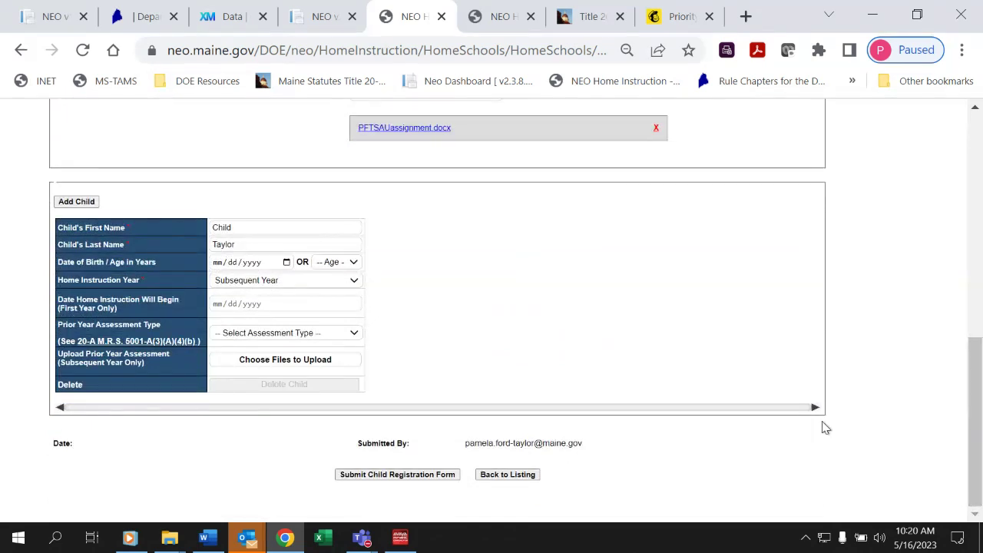
left_click(349, 265)
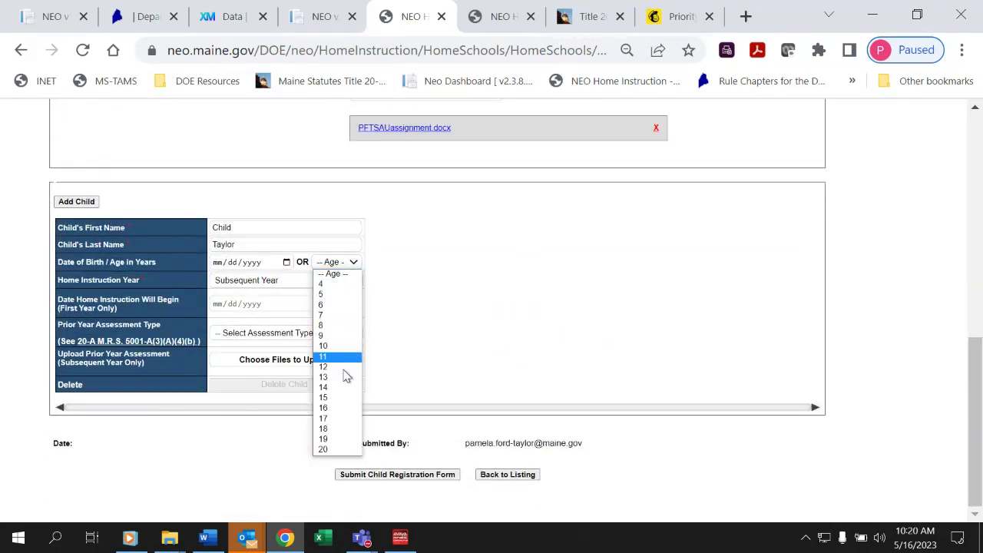
left_click(342, 433)
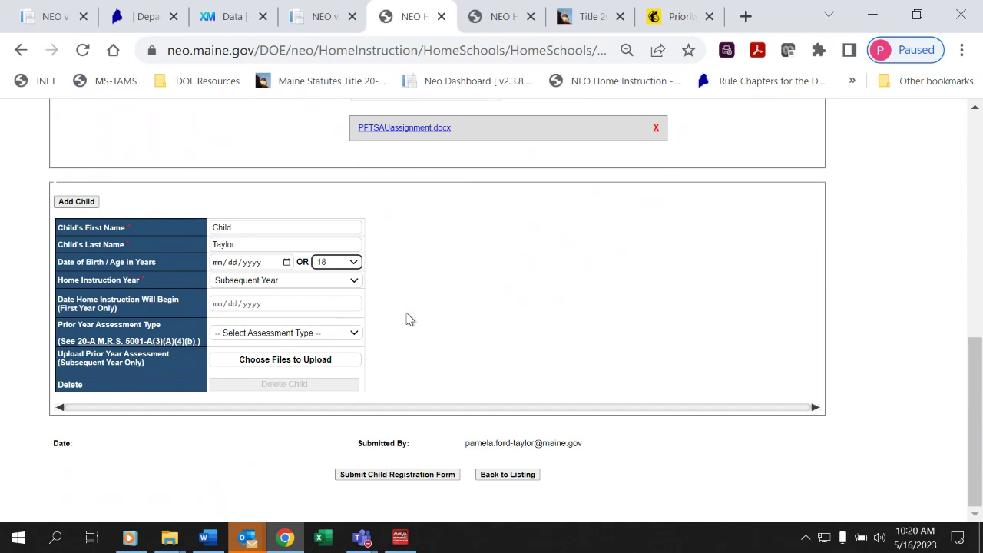
left_click(341, 337)
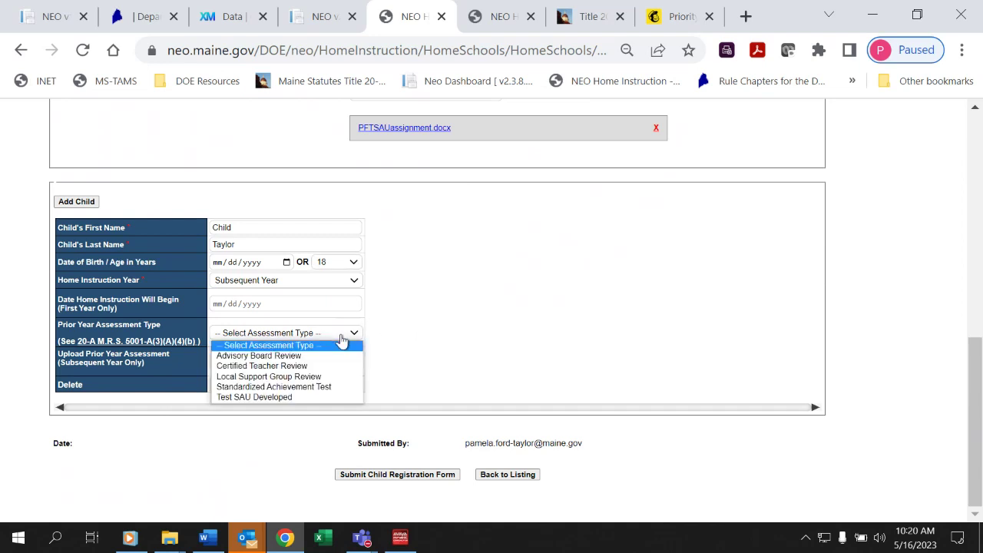
left_click(335, 388)
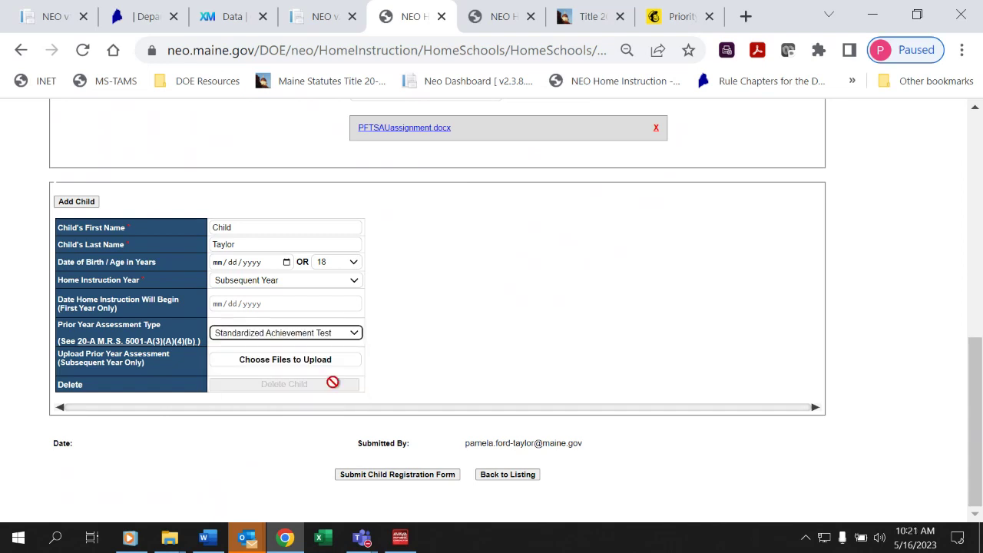
left_click(329, 366)
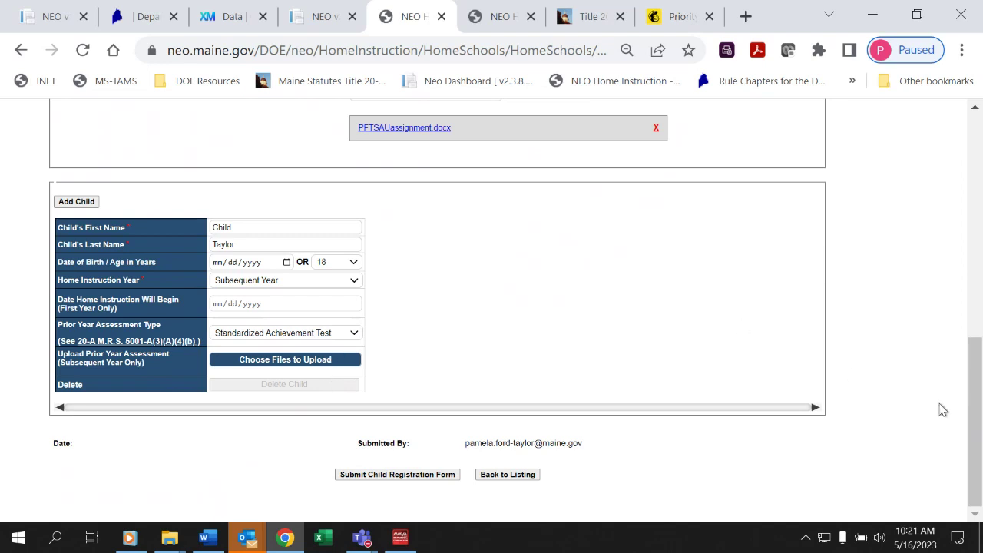
Upload ~PFT SAU assignment.docx as the child's prior year assessment file.
left_click(292, 366)
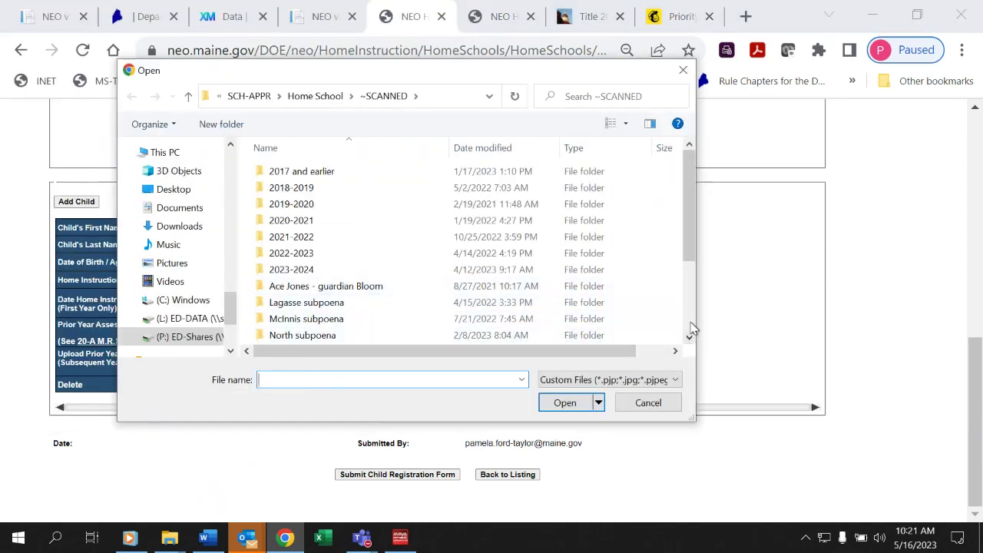
left_click(690, 328)
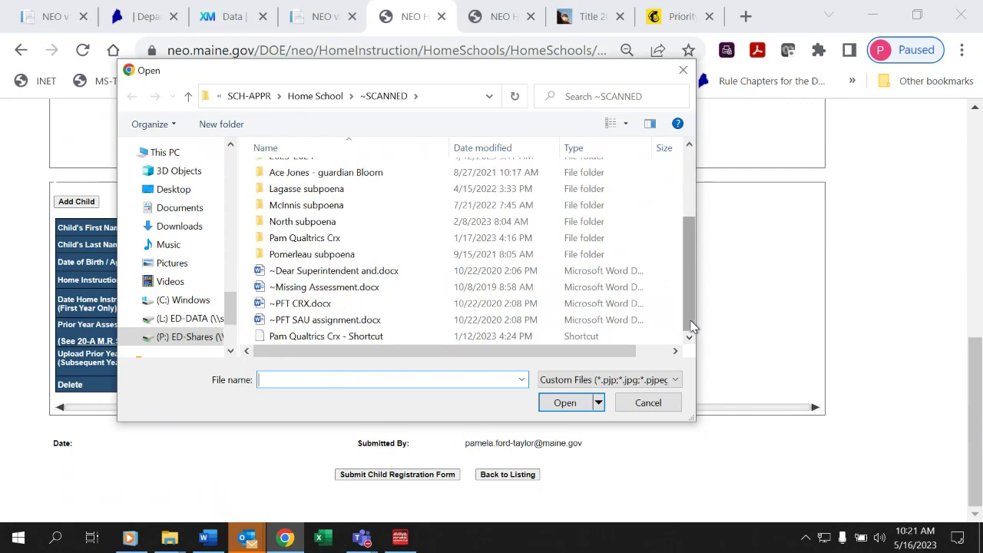
left_click(343, 322)
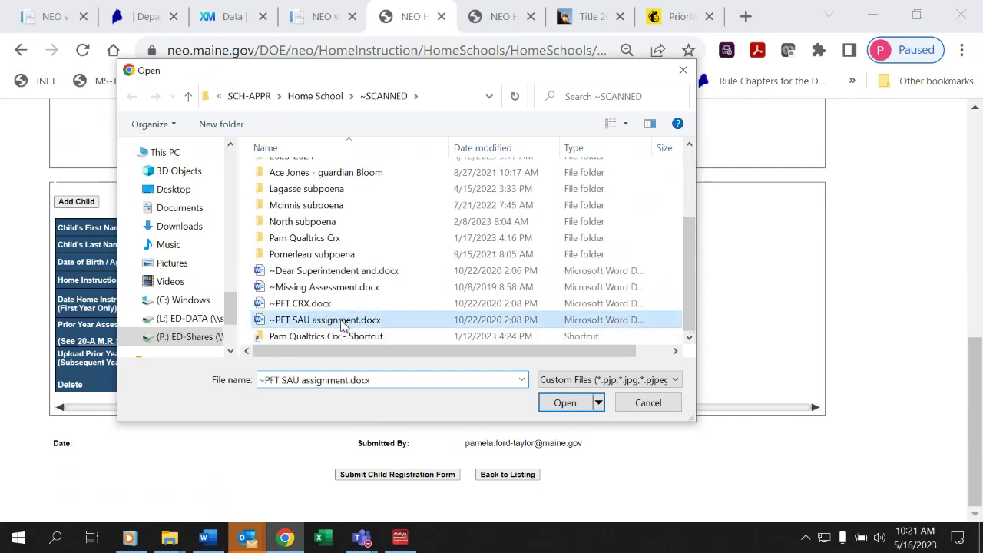
left_click(565, 403)
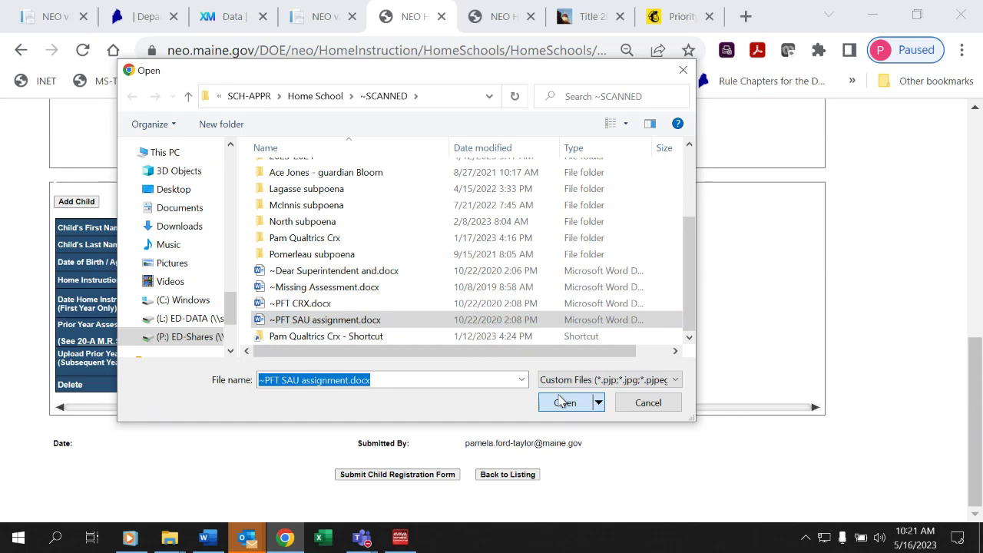
left_click(562, 402)
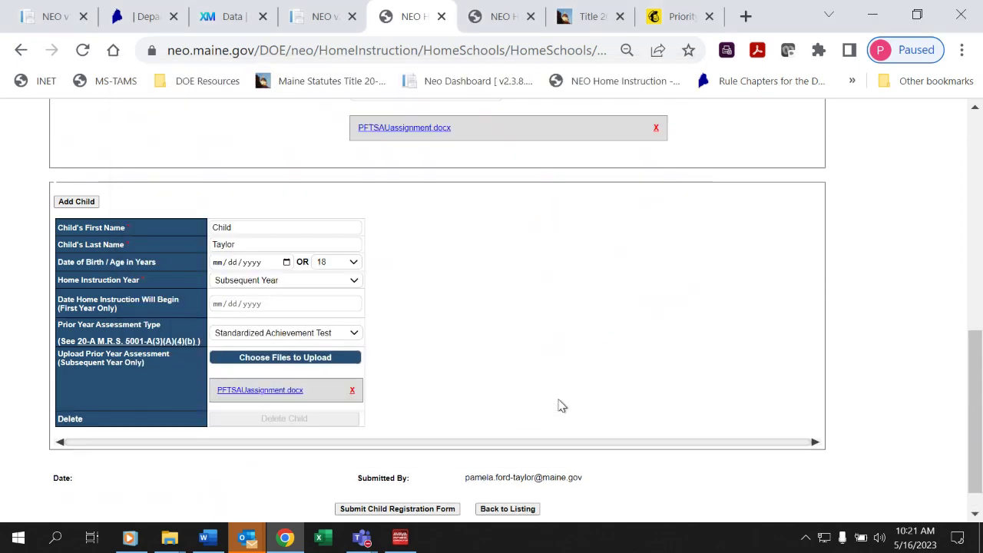
left_click(974, 514)
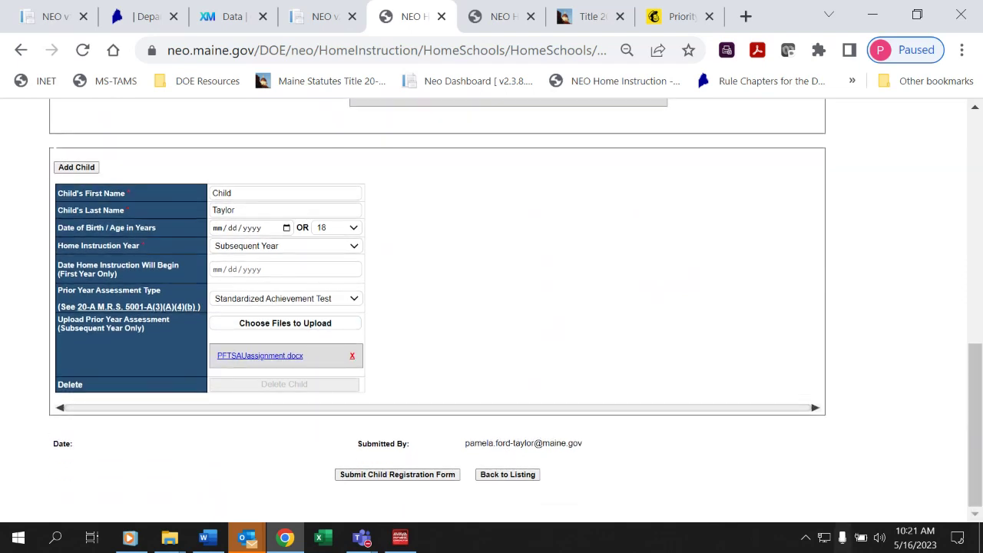
Submit and confirm the 2023–2024 child registration form, then go to the Home Instruction Students Listing.
left_click(428, 478)
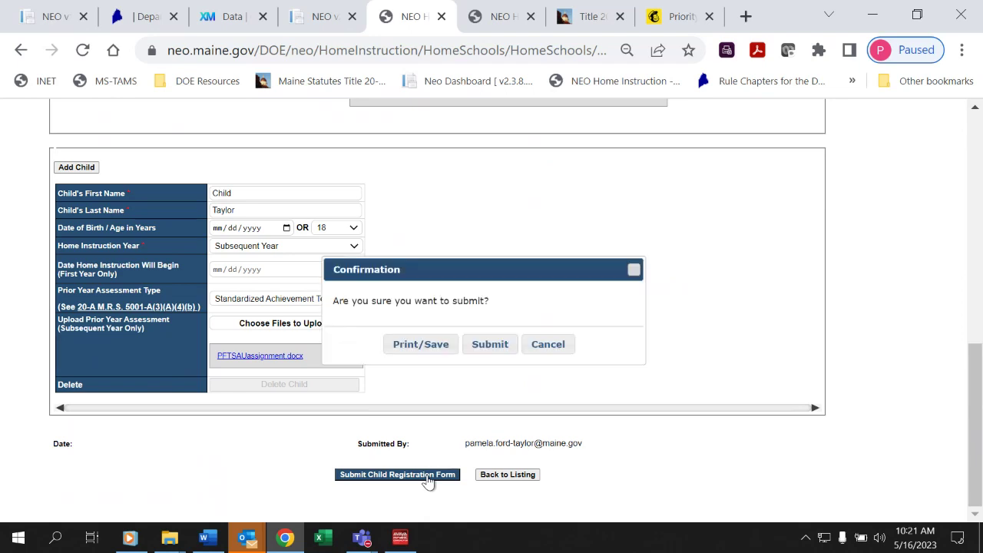
left_click(476, 347)
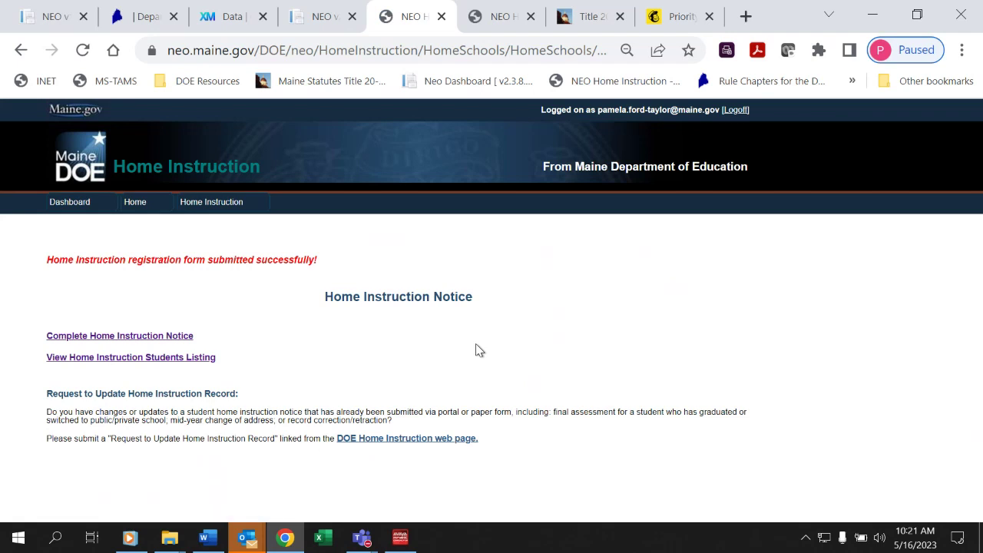
left_click(187, 360)
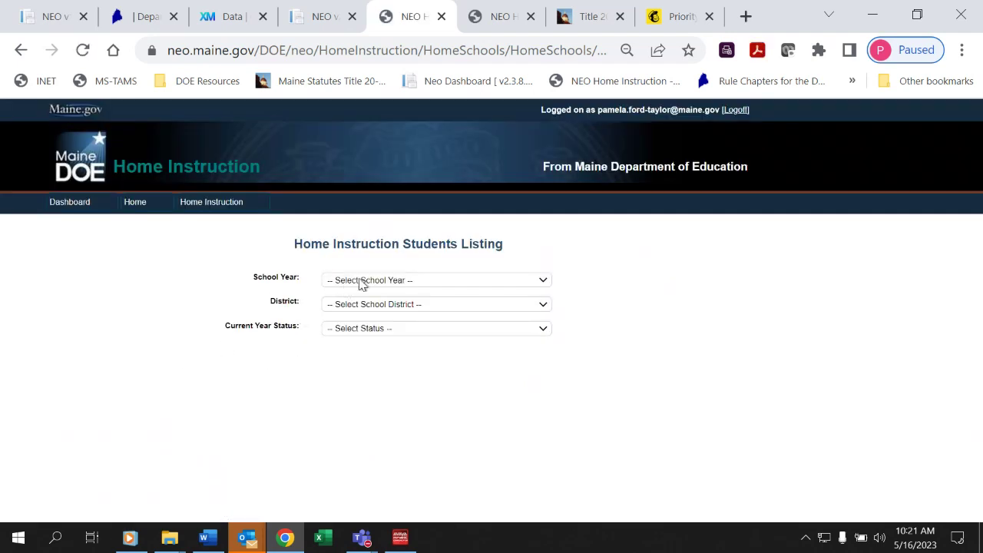
Filter the listing to Augusta Public Schools and scroll to the new 05/16/2023 record.
left_click(374, 283)
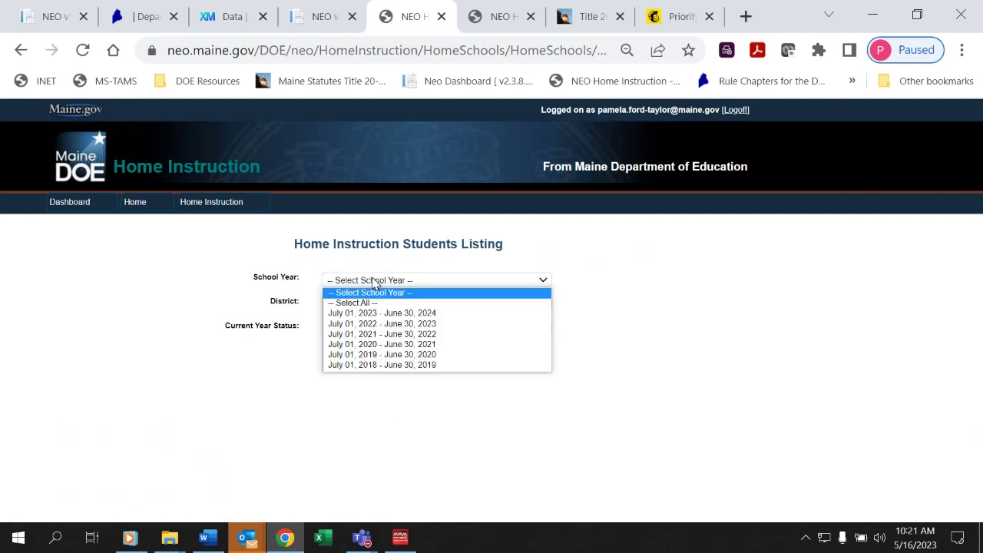
left_click(412, 437)
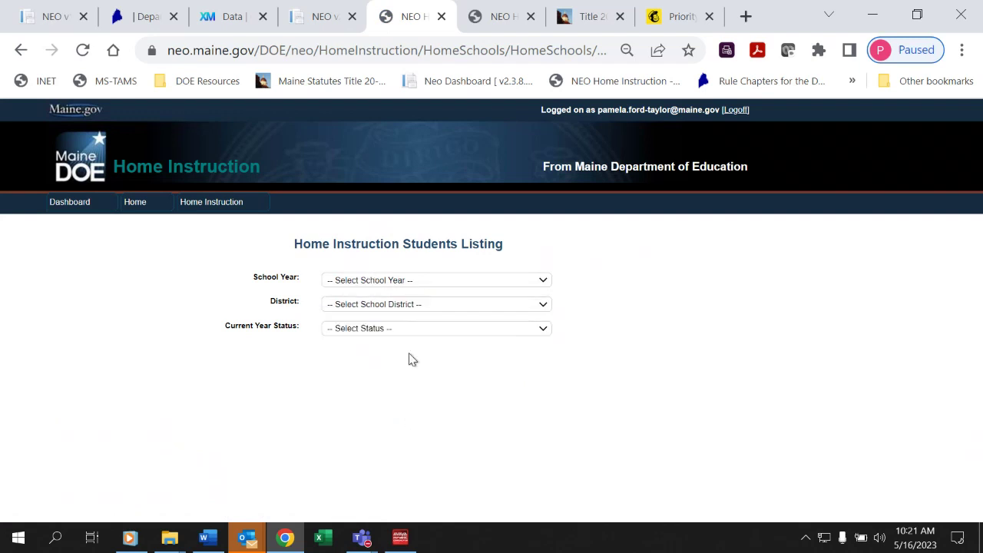
left_click(422, 307)
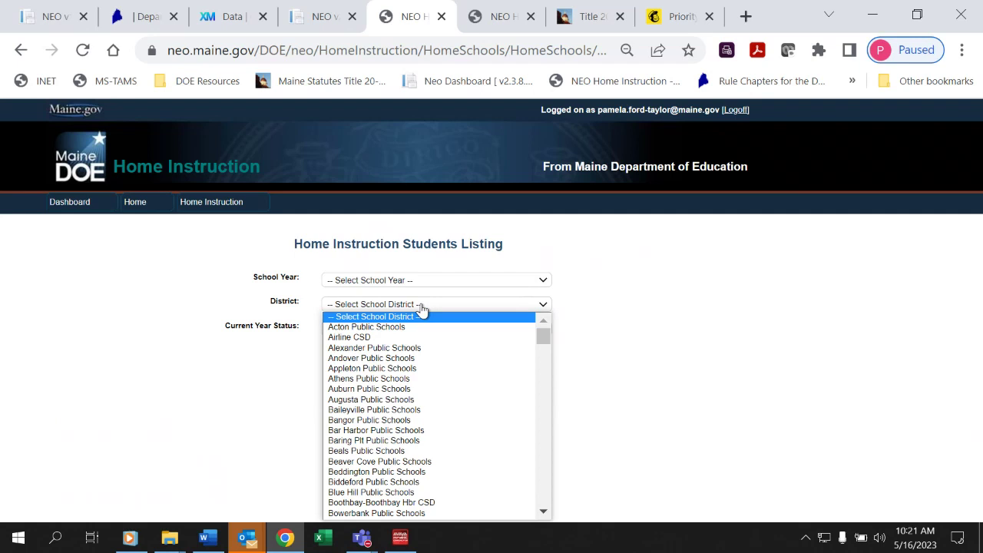
left_click(405, 399)
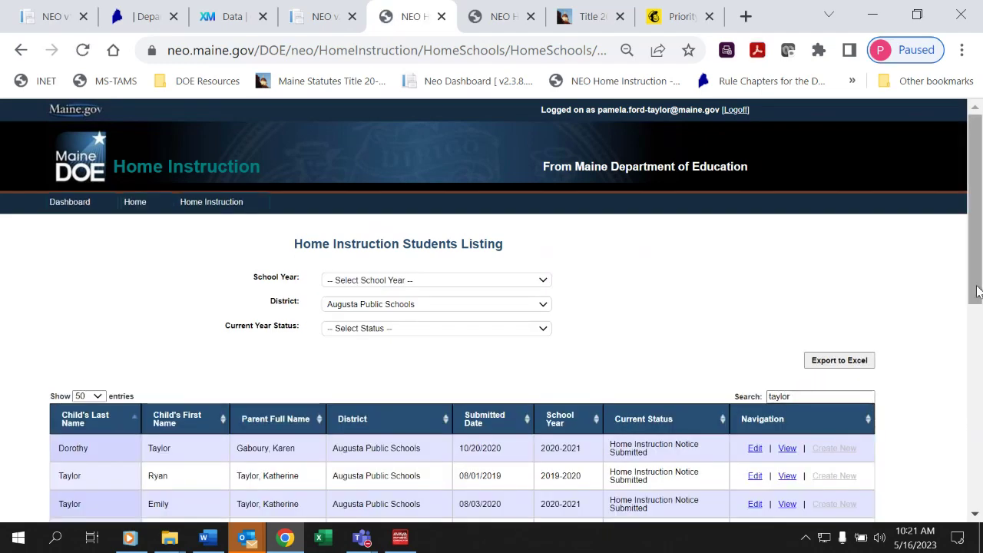
left_click_drag(975, 289, 974, 501)
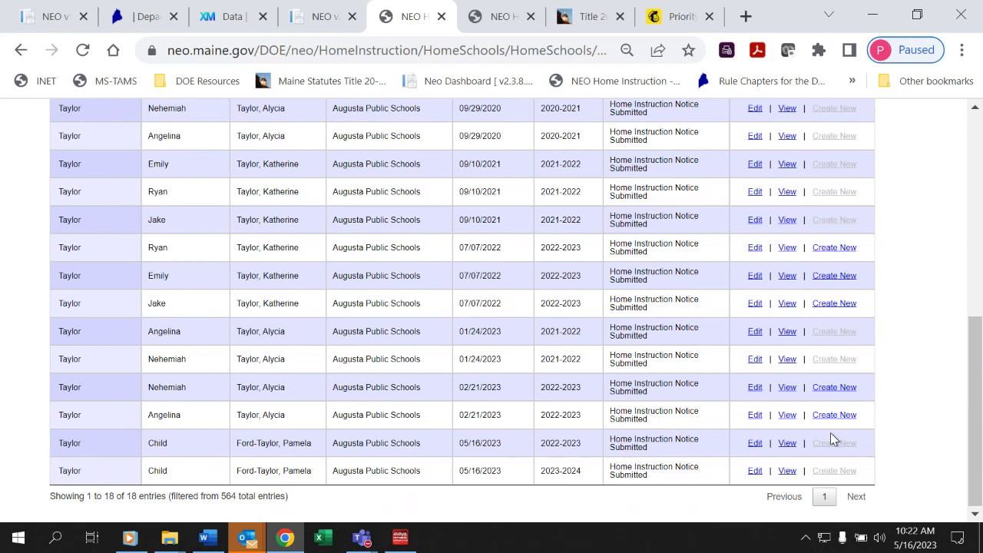
Edit the 2023-2024 sample Child row and scroll down to its Current Status section.
left_click(755, 472)
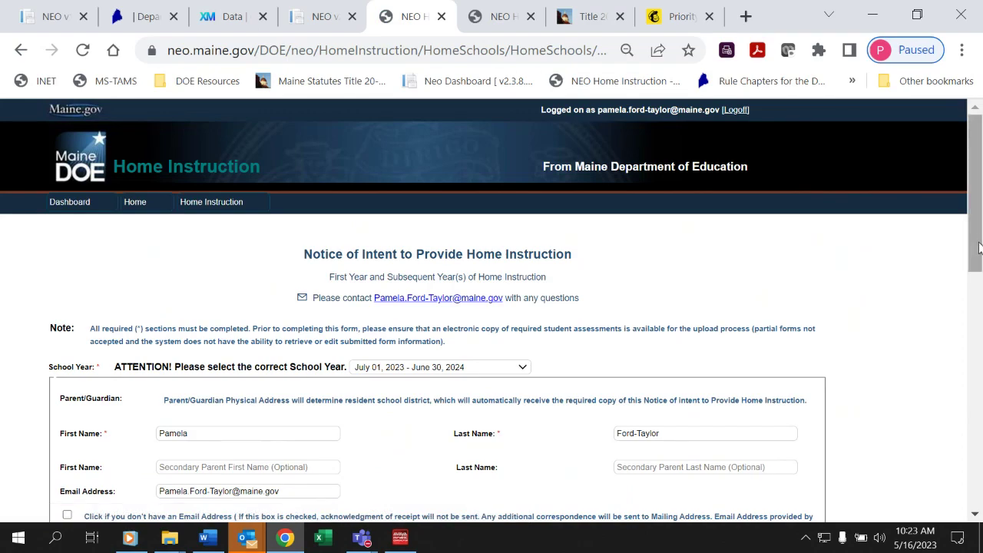
left_click_drag(981, 239, 967, 408)
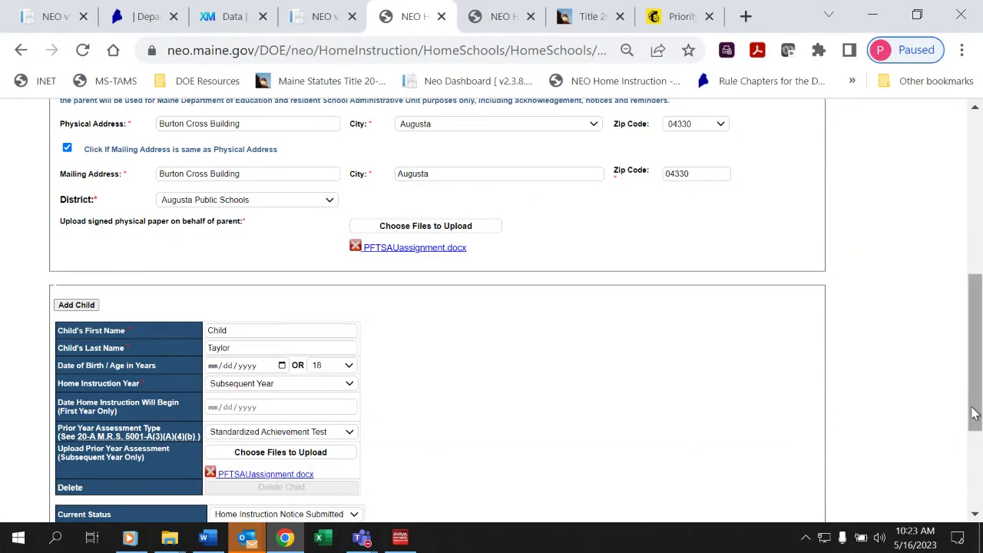
left_click_drag(974, 409, 979, 469)
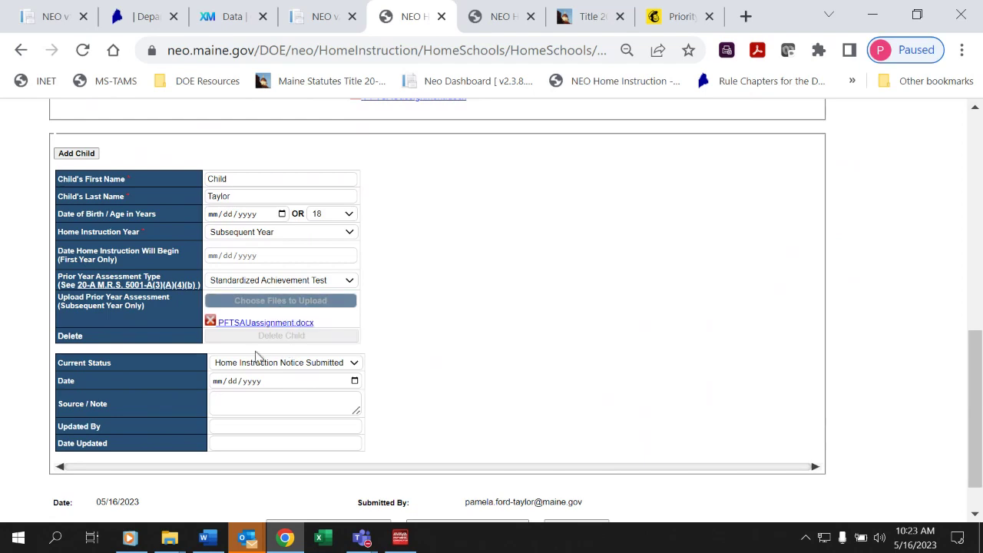
Enter 'Graduated per parent email.' in the Source / Note field.
left_click(249, 399)
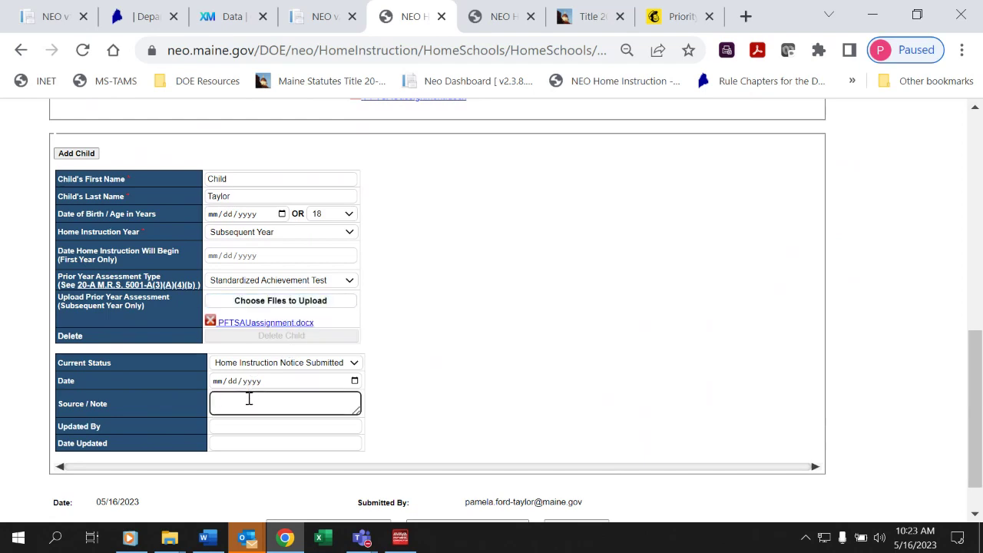
type("Graduated per parent email.")
left_click_drag(972, 352, 978, 306)
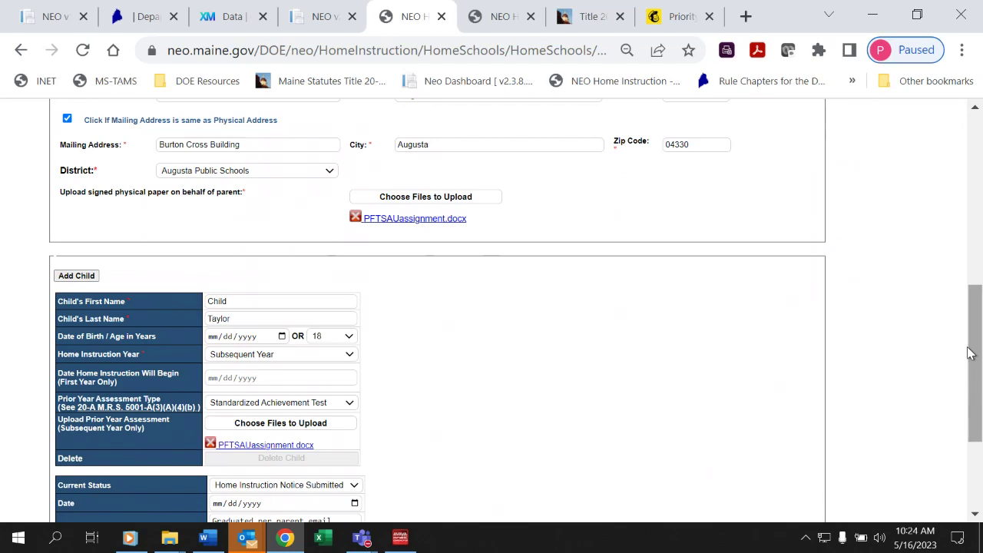
left_click_drag(970, 353, 974, 449)
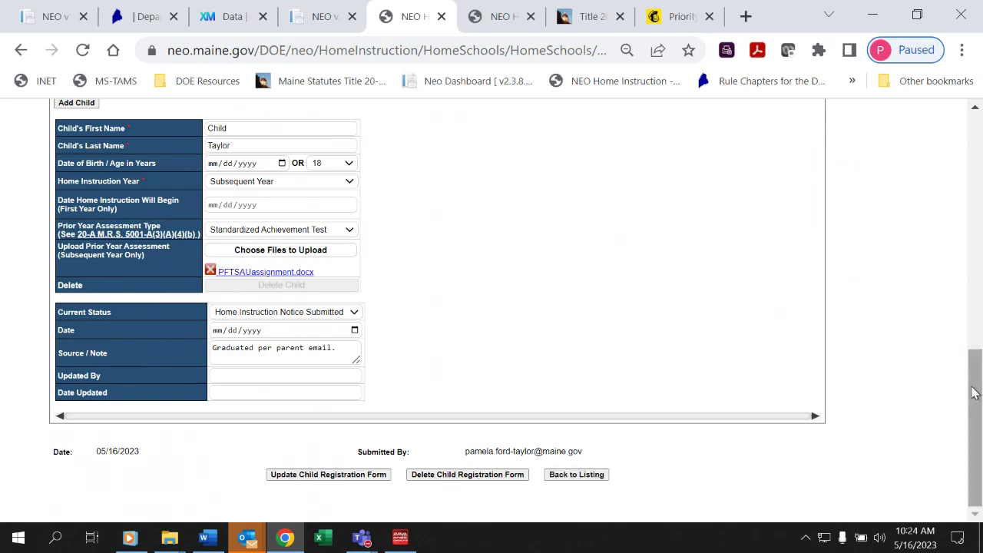
left_click_drag(974, 393, 978, 276)
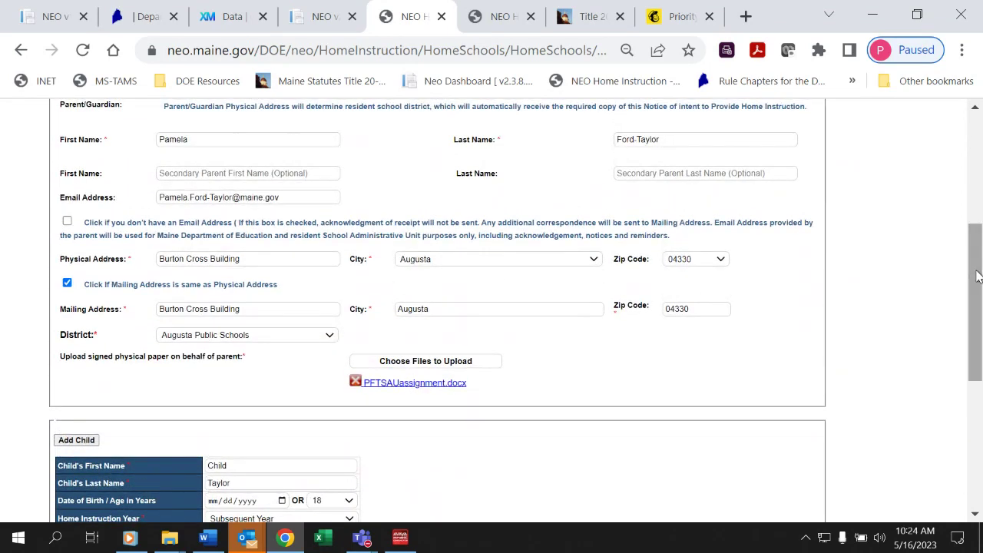
left_click_drag(978, 277, 979, 362)
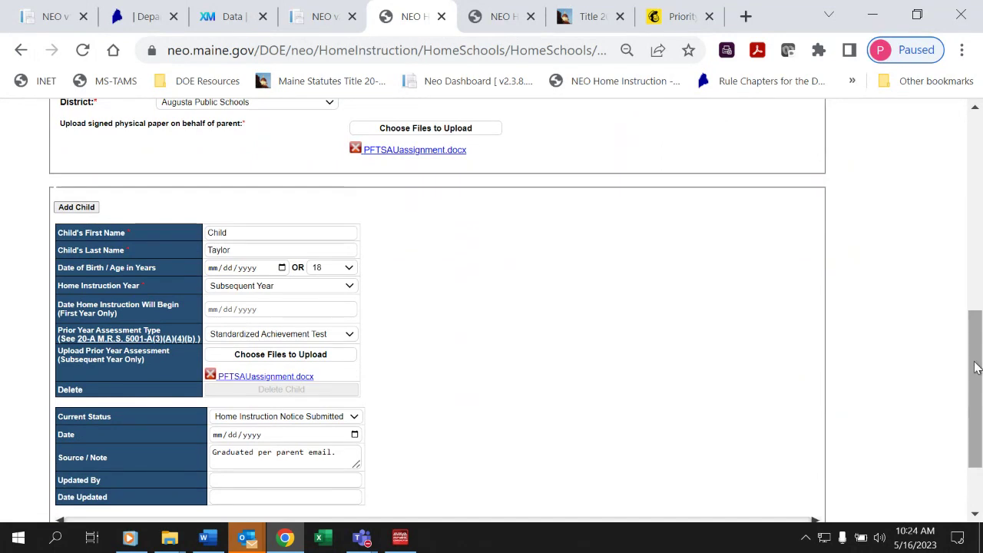
left_click_drag(976, 367, 974, 345)
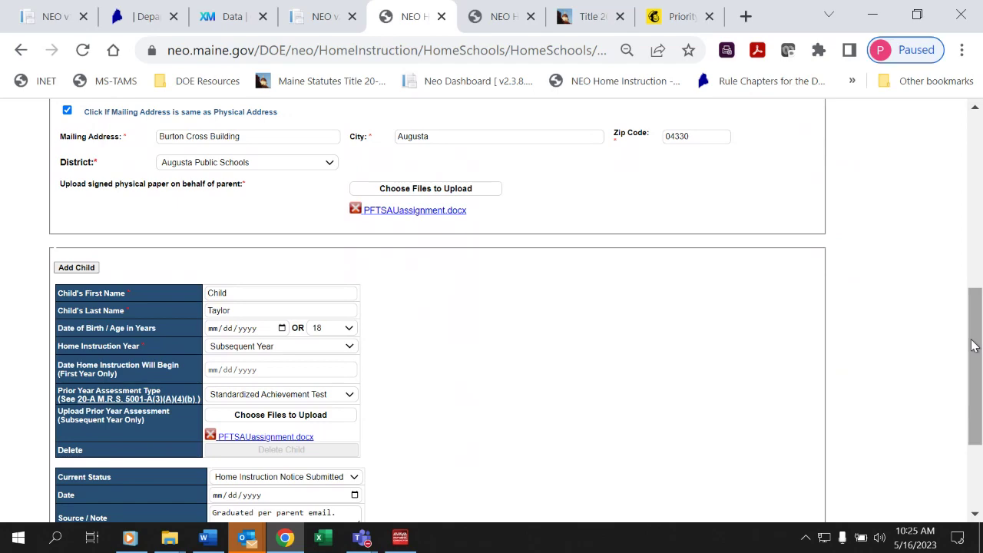
left_click_drag(974, 346, 980, 247)
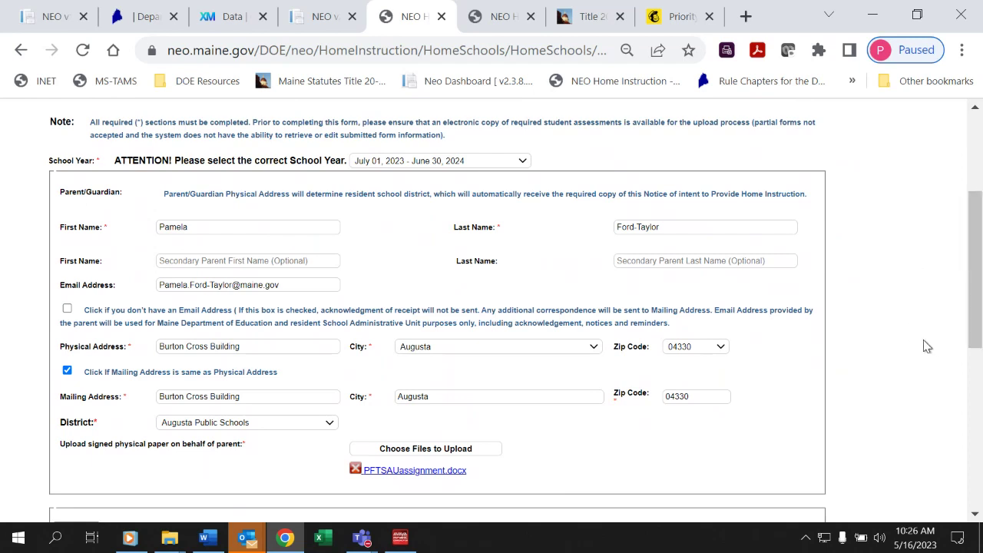
left_click_drag(972, 319, 957, 493)
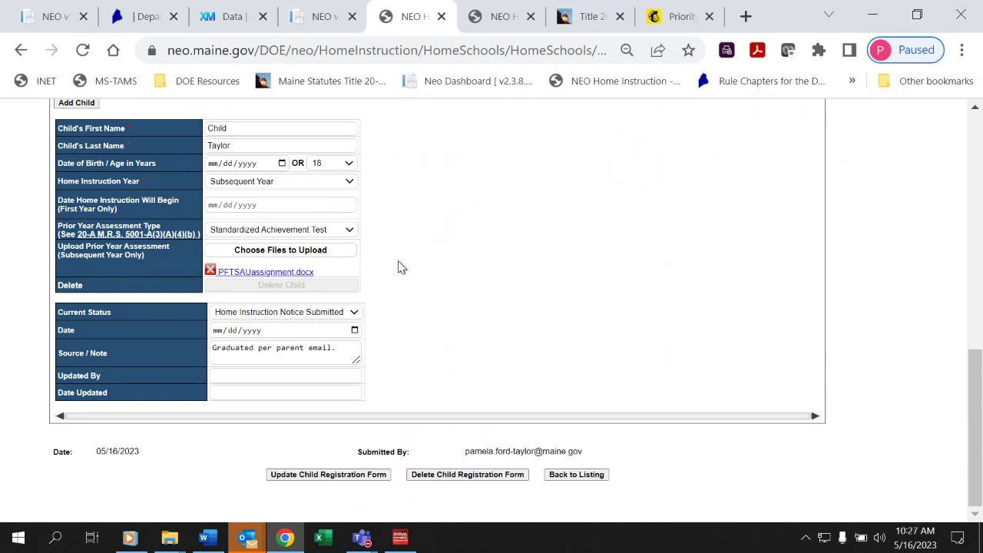
Go back to the students listing and bring up HI Notes 5-2023.docx in Word.
left_click(578, 475)
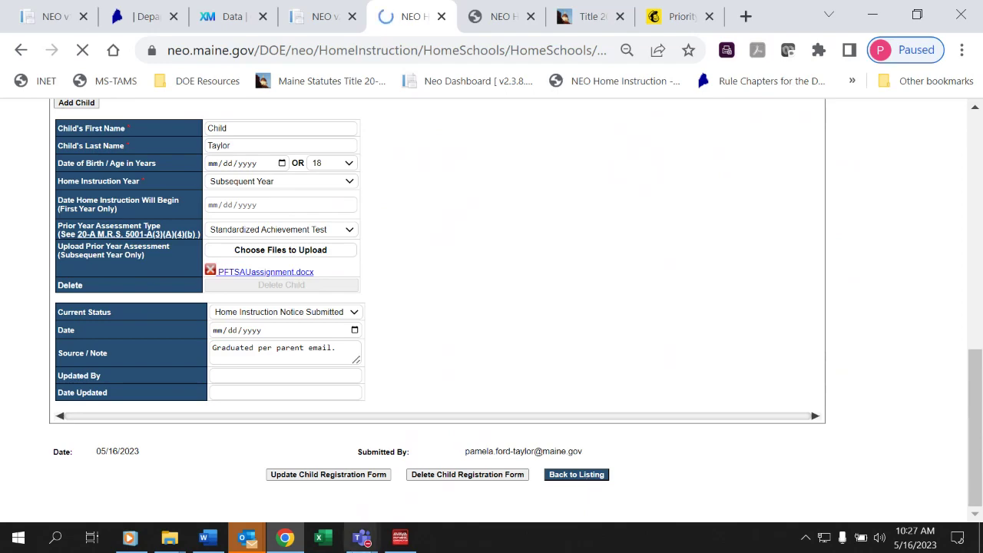
left_click(205, 541)
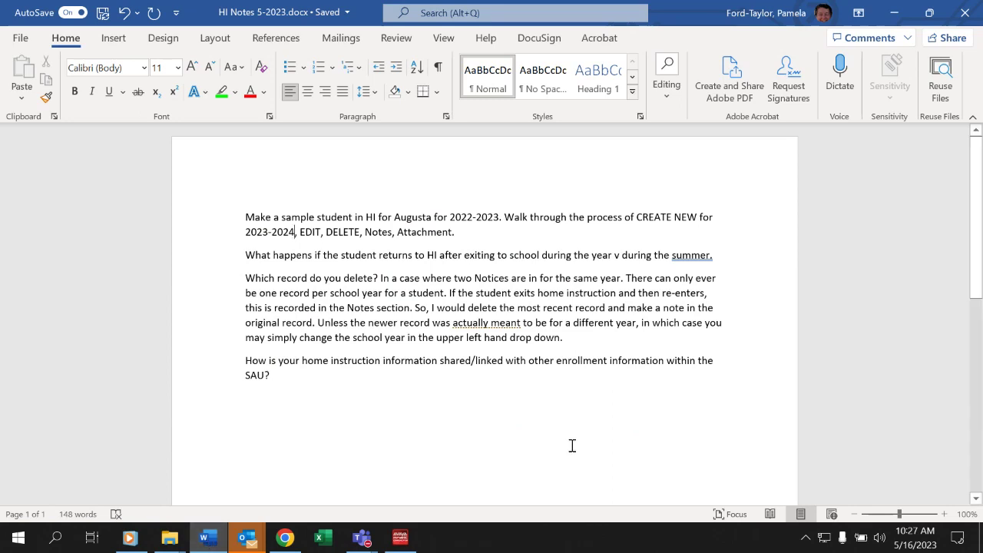
Switch back to Chrome and scroll the listing to the two 05/16/2023 sample Child records.
key("alt+Tab")
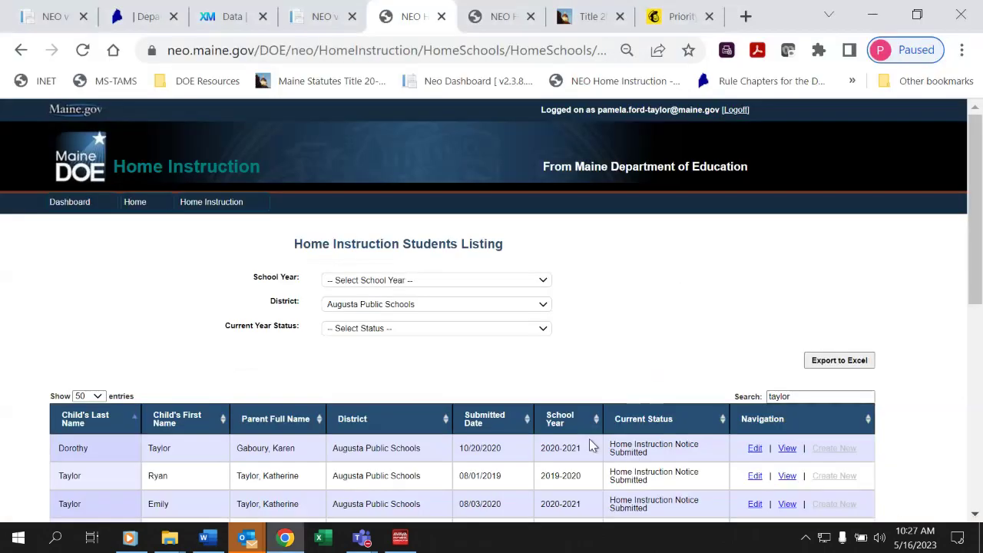
left_click_drag(980, 257, 973, 476)
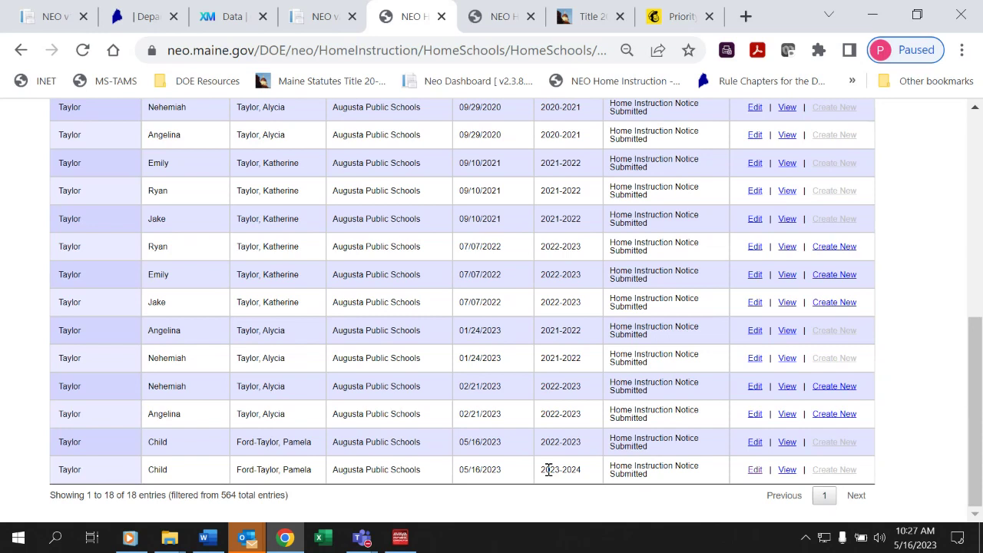
Edit the sample student's 2023-2024 notice and add an empty second child column.
left_click(755, 471)
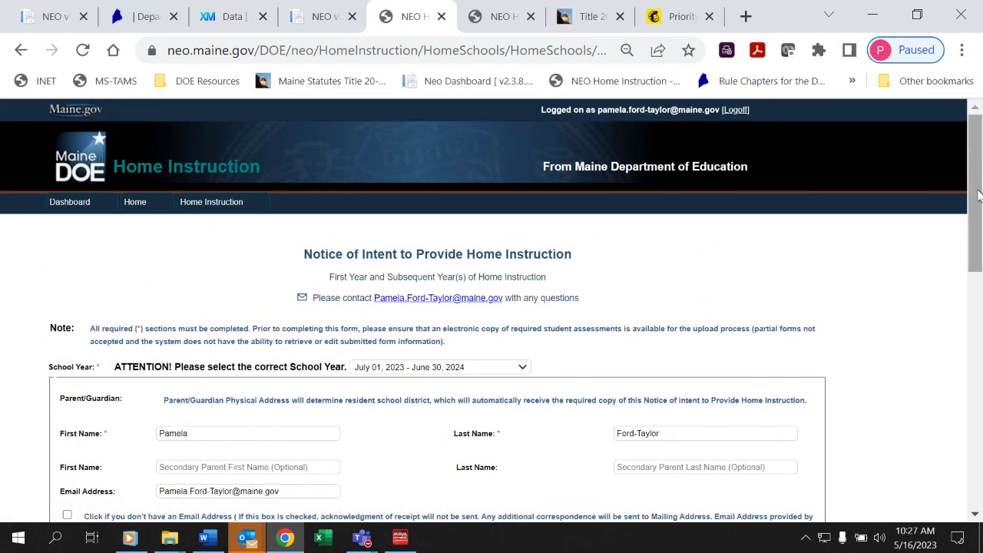
left_click_drag(978, 197, 973, 419)
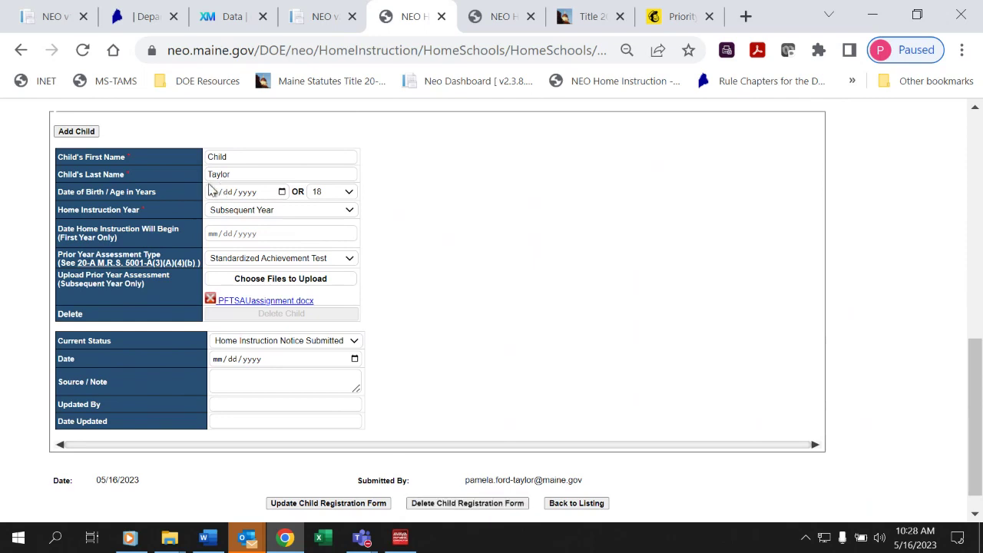
left_click(92, 132)
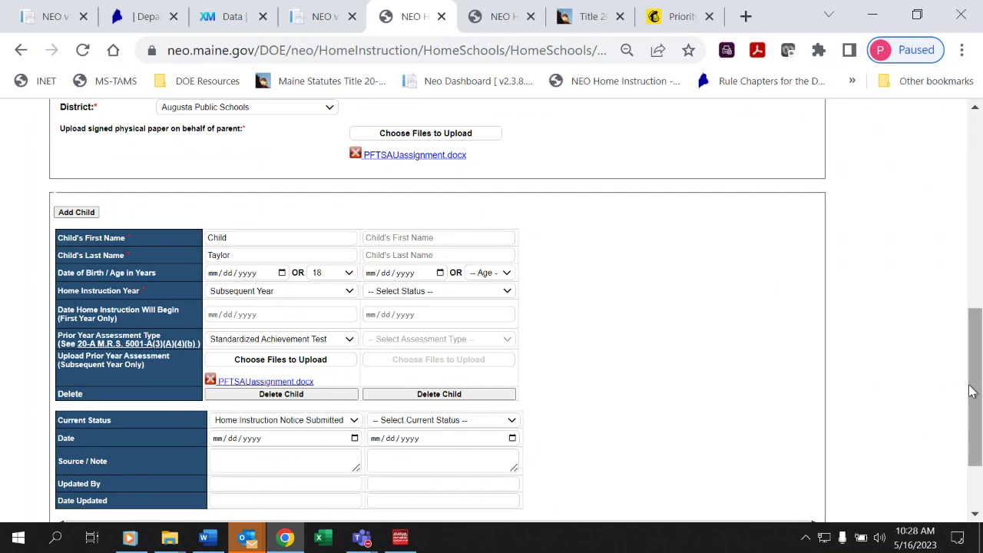
left_click_drag(973, 391, 975, 428)
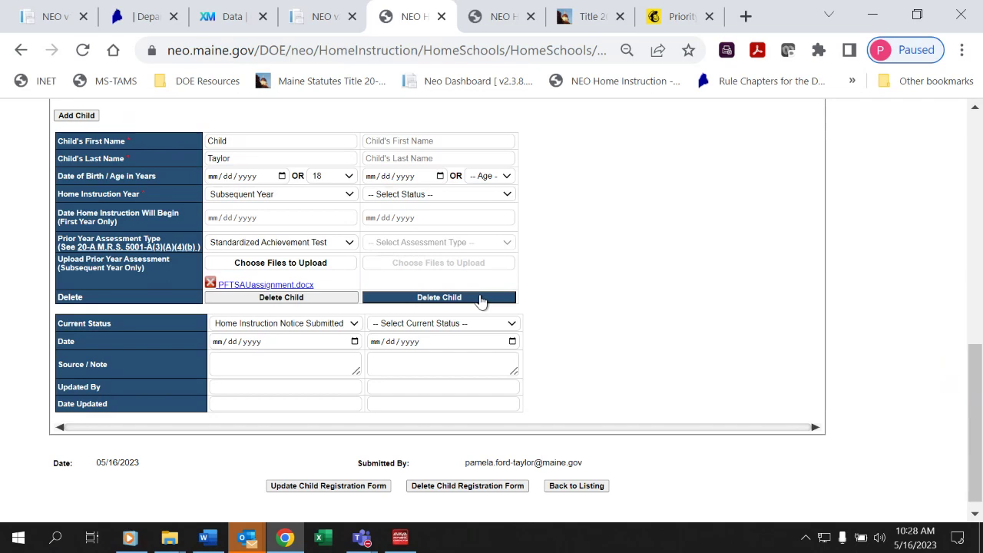
Delete the sample family's entire 2023-2024 child registration form and confirm the deletion.
left_click(465, 491)
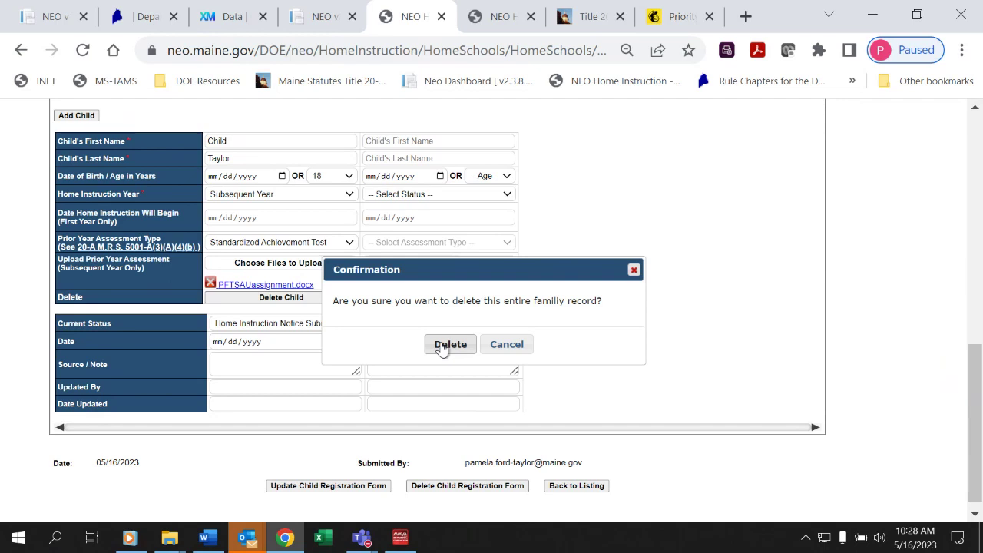
left_click(450, 344)
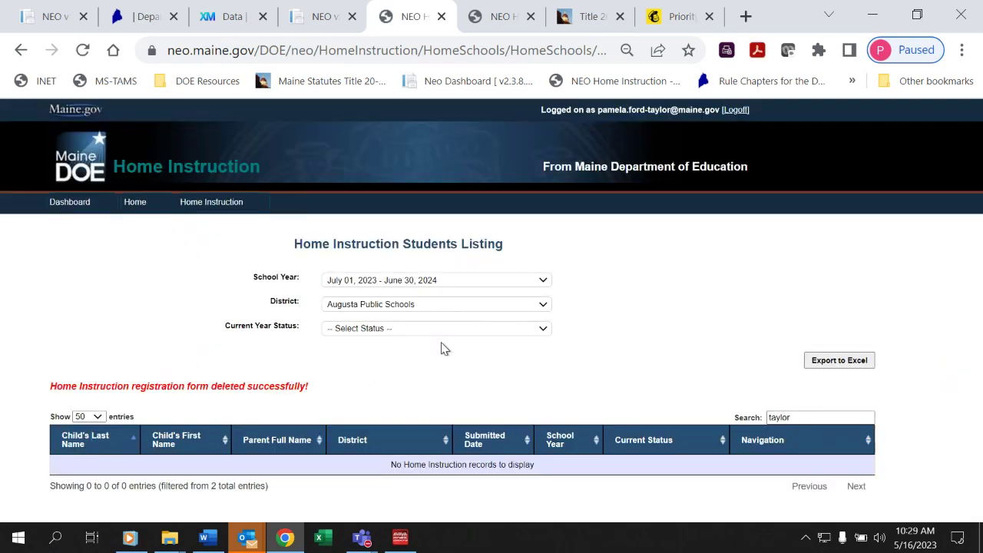
Filter the listing to school year July 01, 2022 - June 30, 2023 and edit the last student record.
left_click(474, 283)
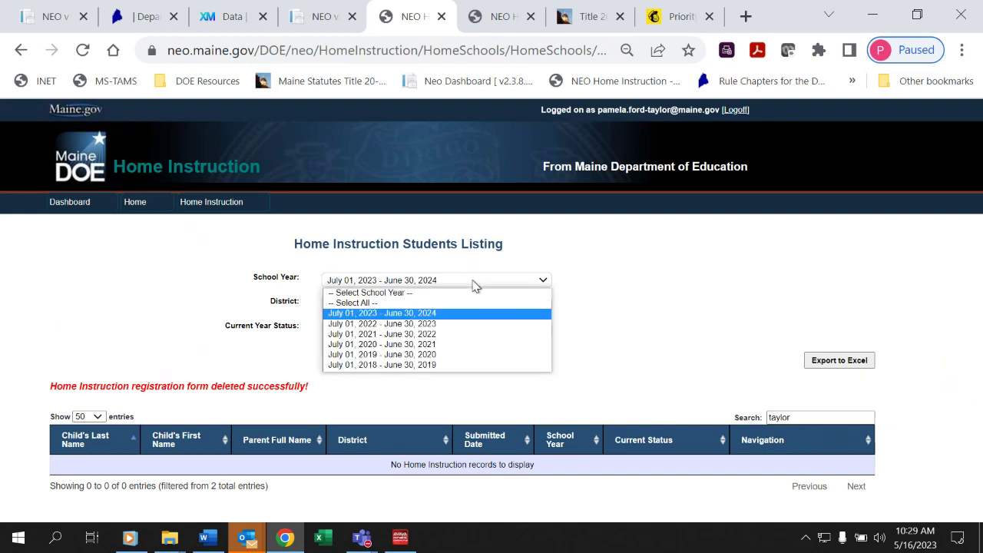
left_click(466, 323)
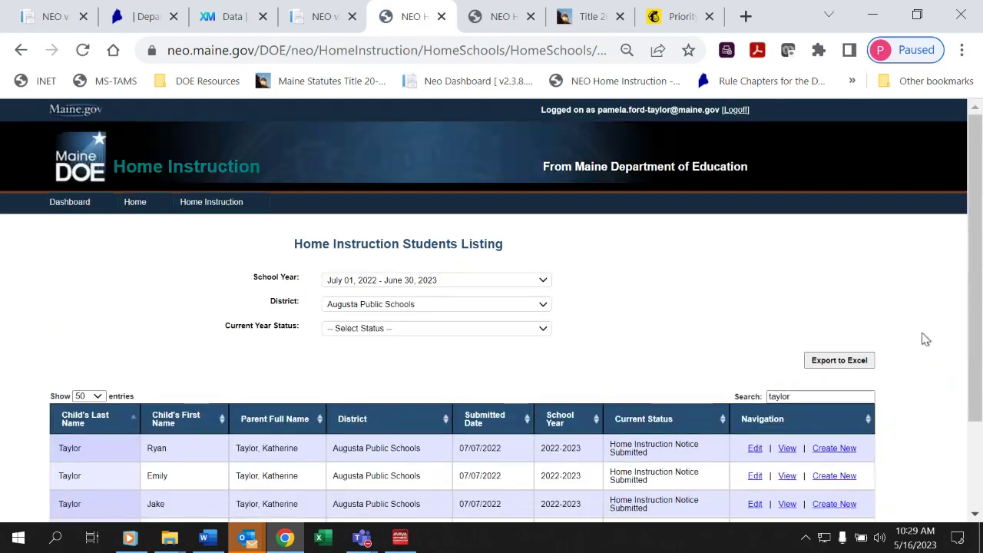
left_click_drag(982, 332, 966, 436)
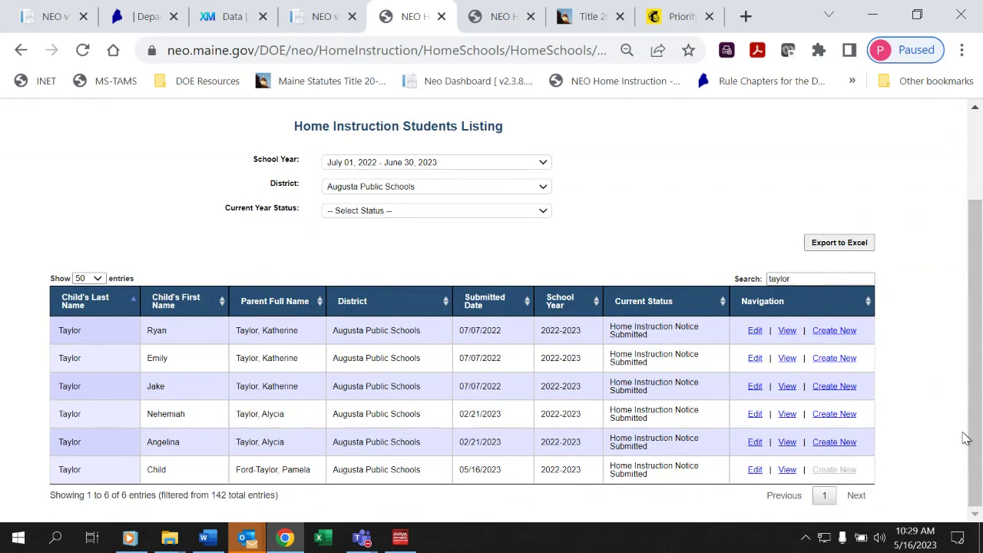
left_click(755, 470)
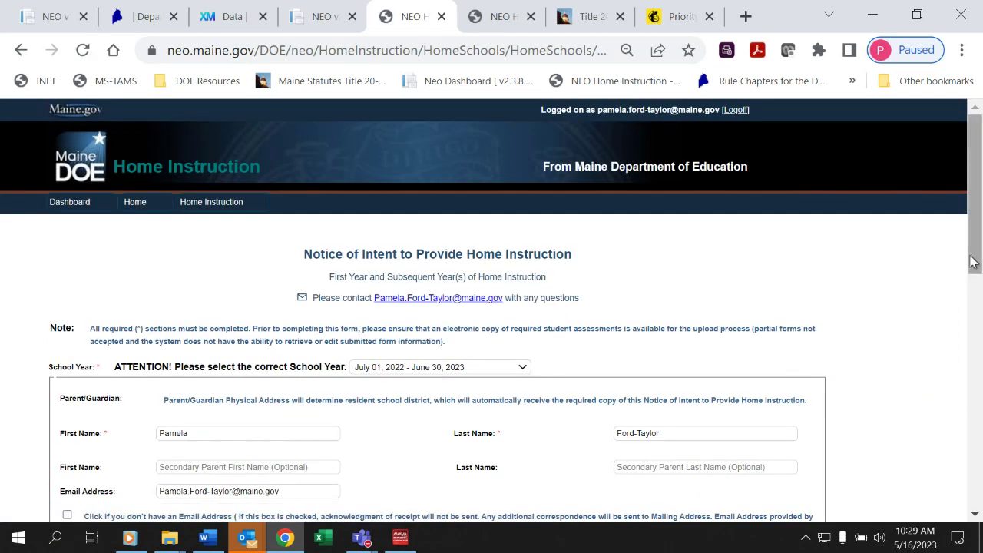
Put the cursor in the child's Source / Note field on the 2022-2023 Notice of Intent form.
left_click_drag(974, 261, 969, 464)
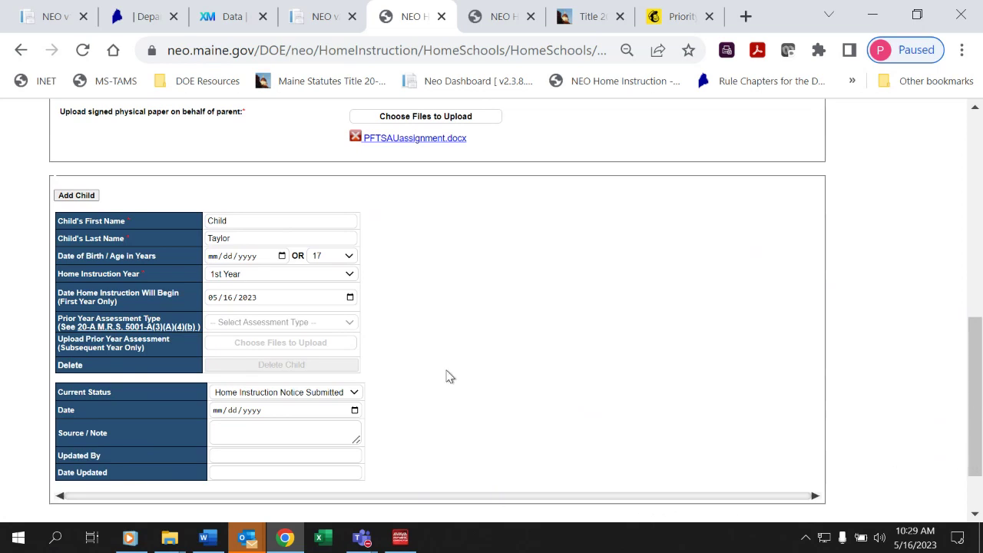
left_click(302, 425)
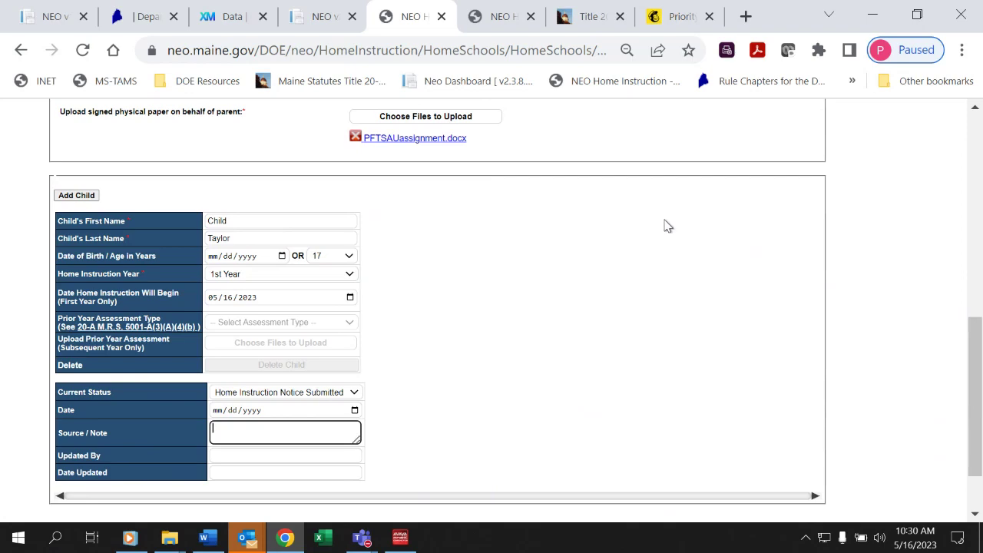
Switch from the NEO form to the Word document HI Notes 5-2023.docx.
left_click_drag(978, 362, 966, 406)
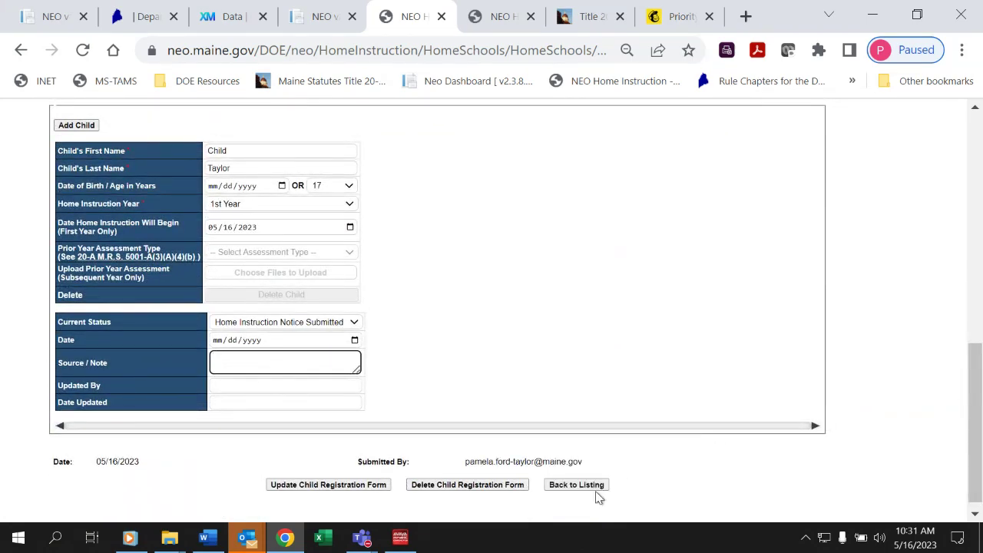
key("alt+Tab")
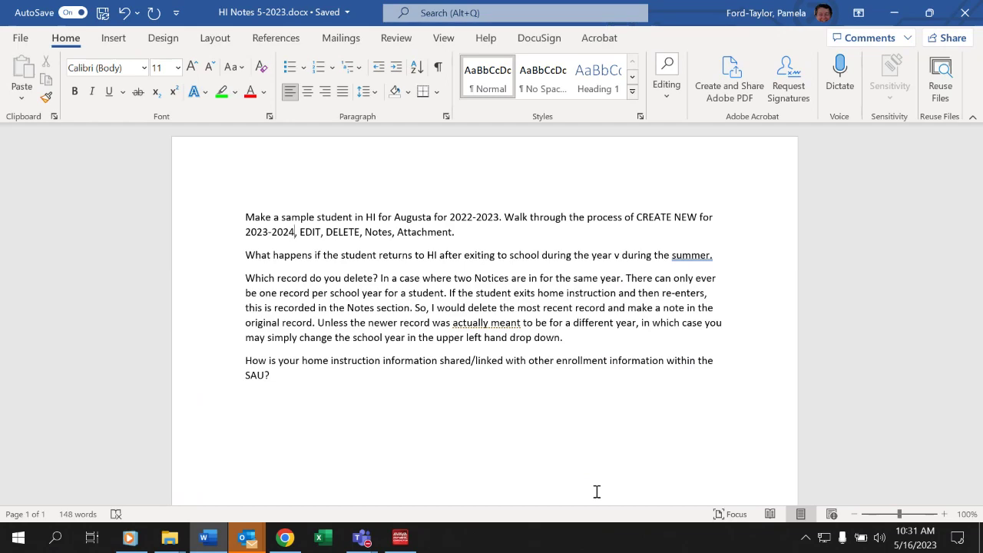
Switch from Word back to the sample child's 2022-2023 NEO record in Chrome.
key("alt+Tab")
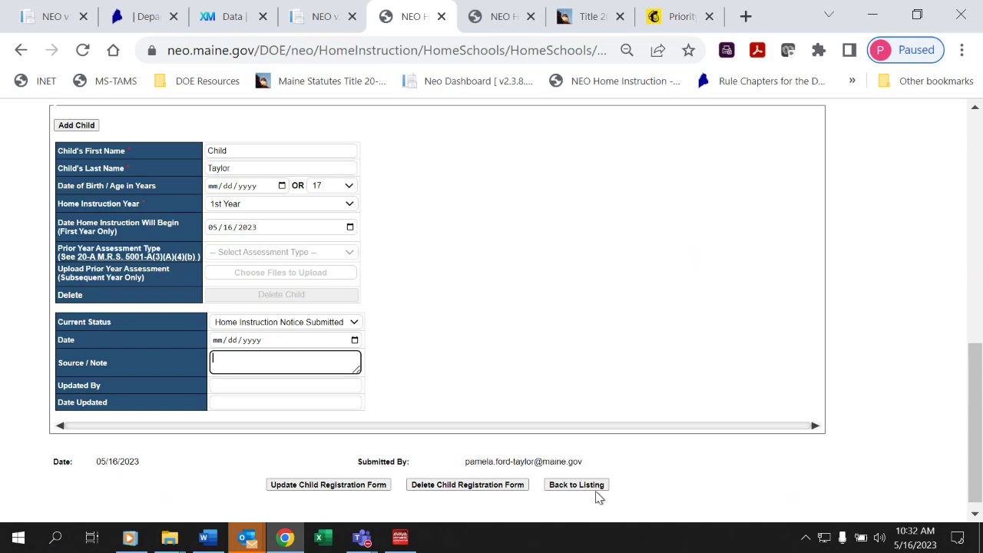
Return to the 2022-2023 Augusta Public Schools Home Instruction Students Listing with Back to Listing.
left_click(598, 496)
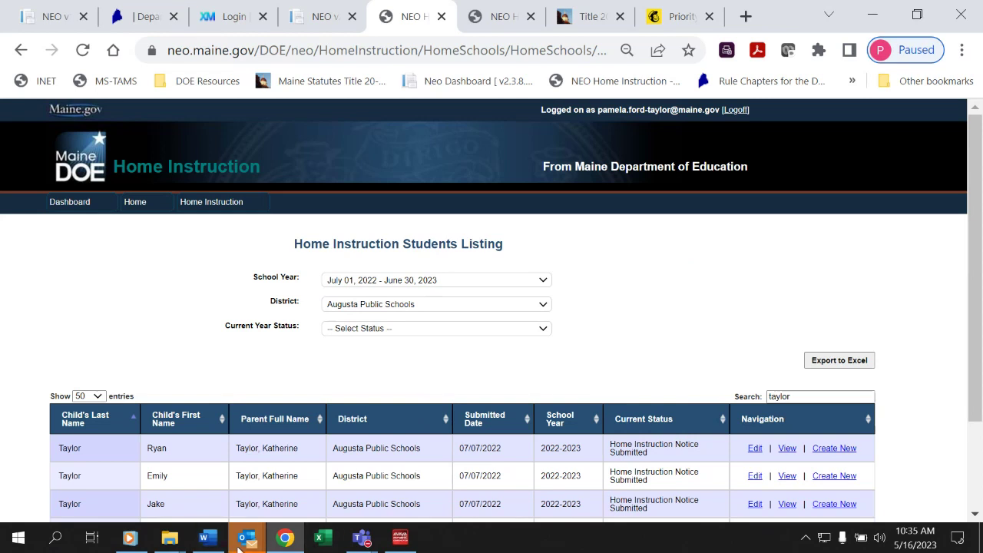
mouse_move(240, 540)
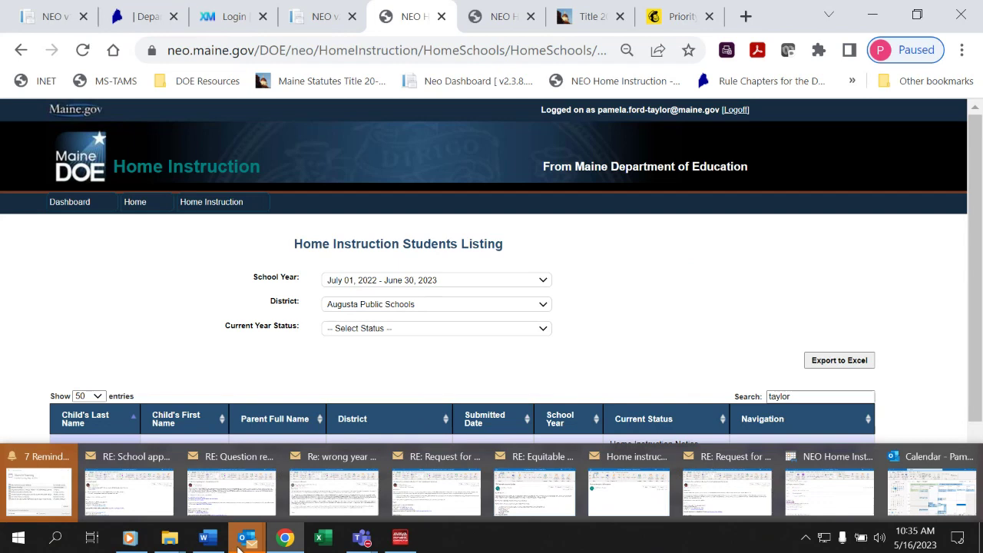